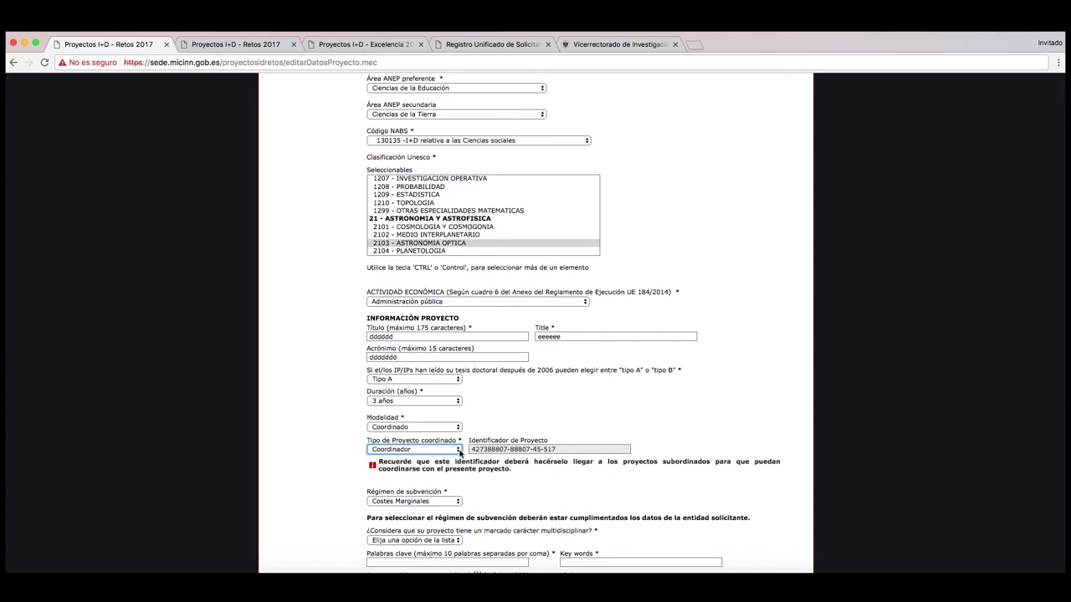
- Set the coordinated project type to Subordinado and mark the project as multidisciplinary, entering cccccc as the thematic areas involved
click(459, 450)
click(450, 458)
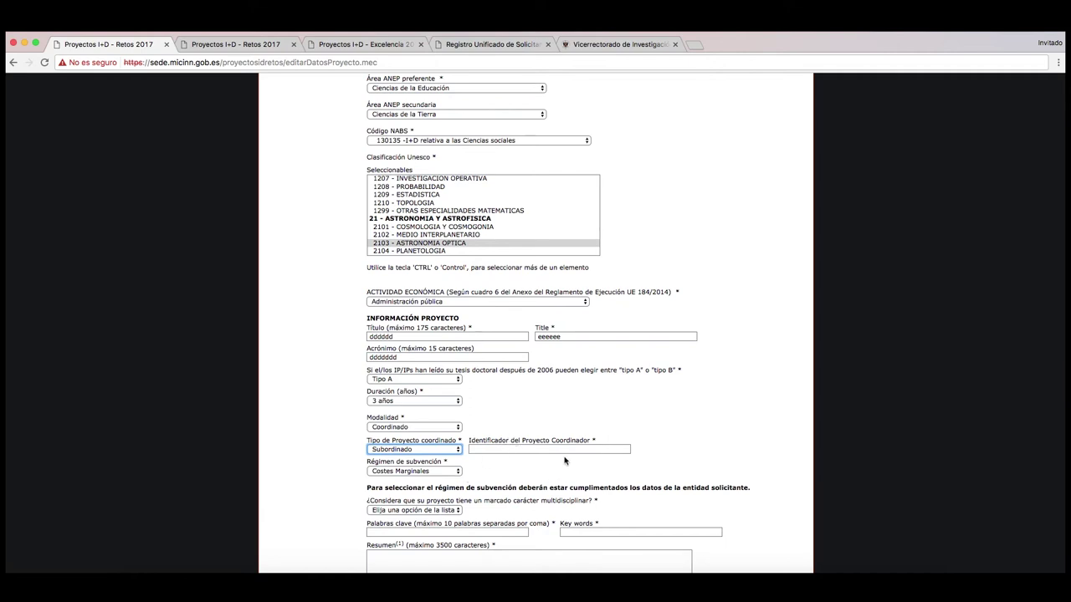
scroll(588, 444, down, 3)
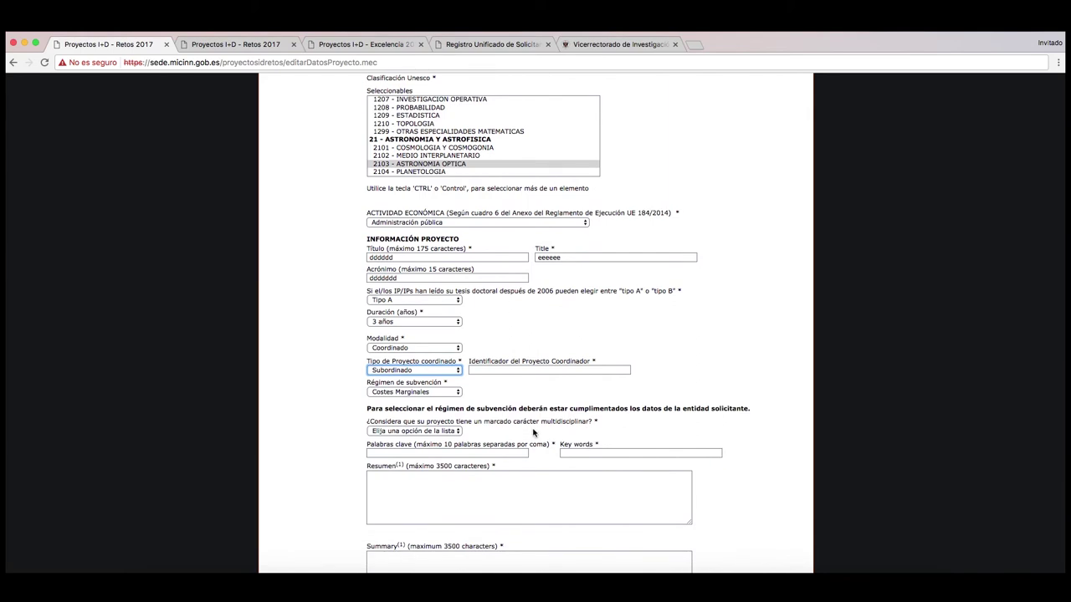
scroll(533, 433, down, 3)
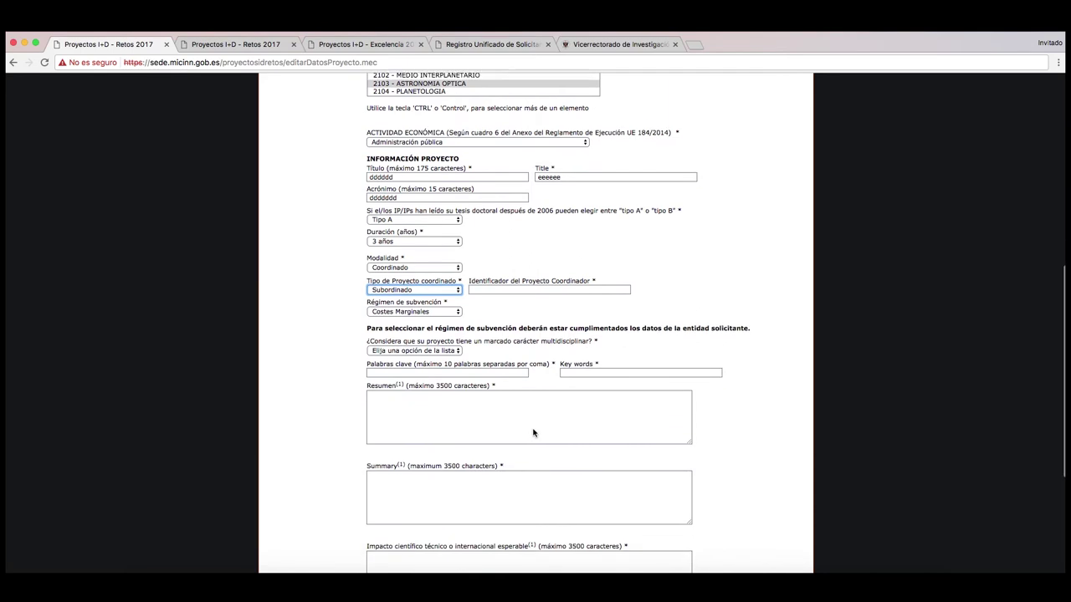
click(458, 344)
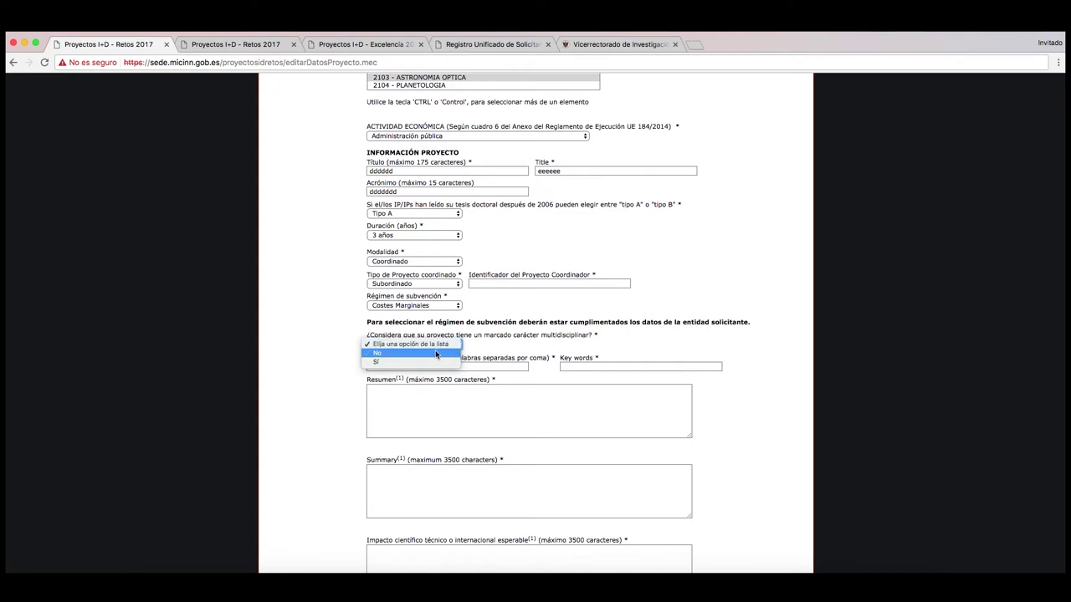
click(427, 361)
click(418, 368)
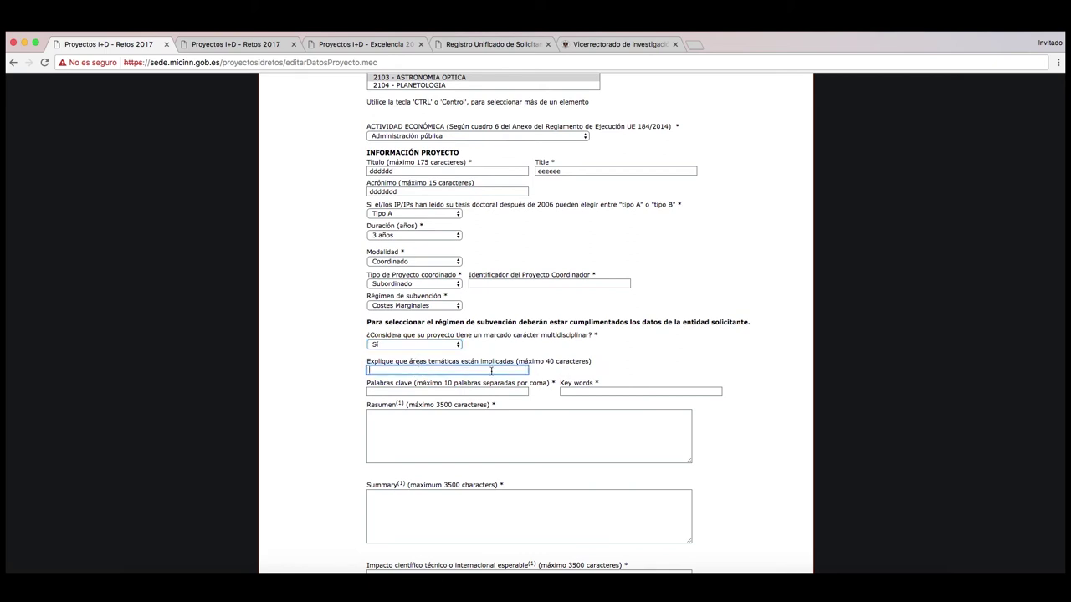
text(cccccc)
- Enter cccccc as the expected scientific, technical or international impact and save the project data
click(527, 390)
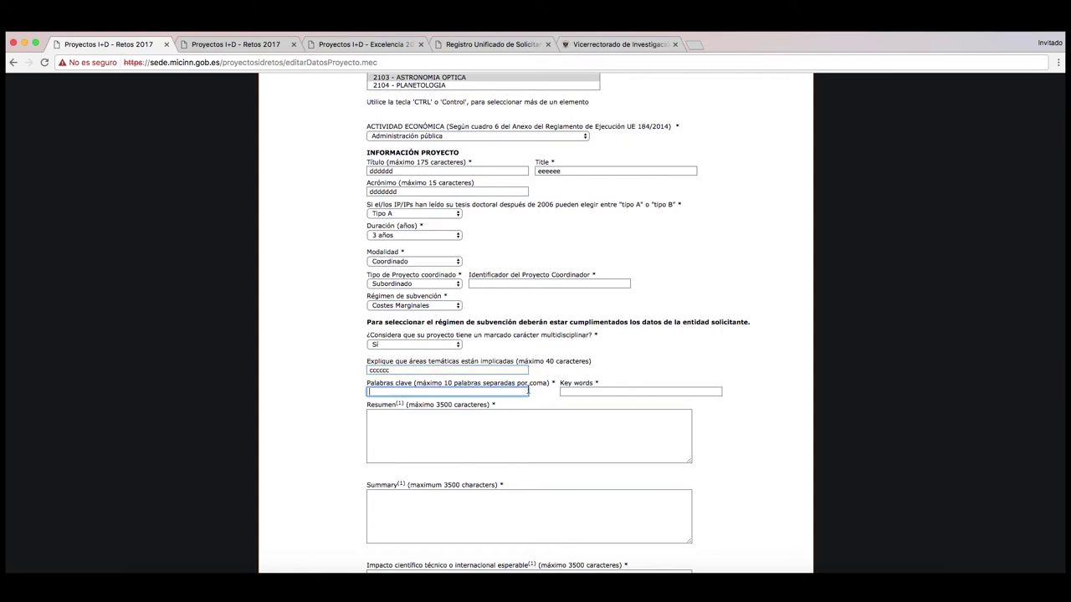
scroll(602, 393, up, 2)
scroll(601, 397, down, 3)
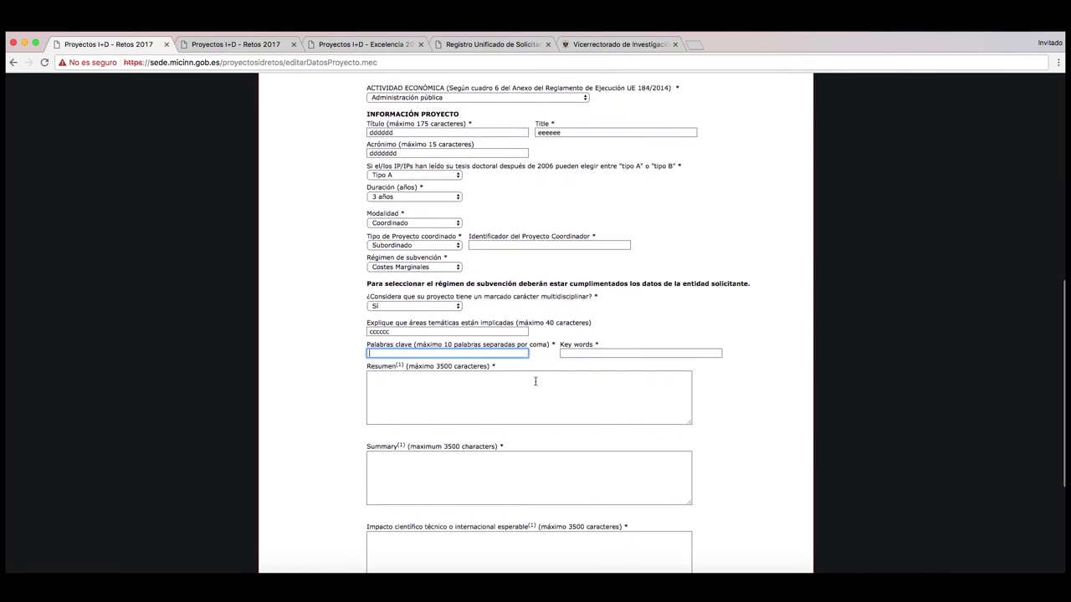
click(489, 396)
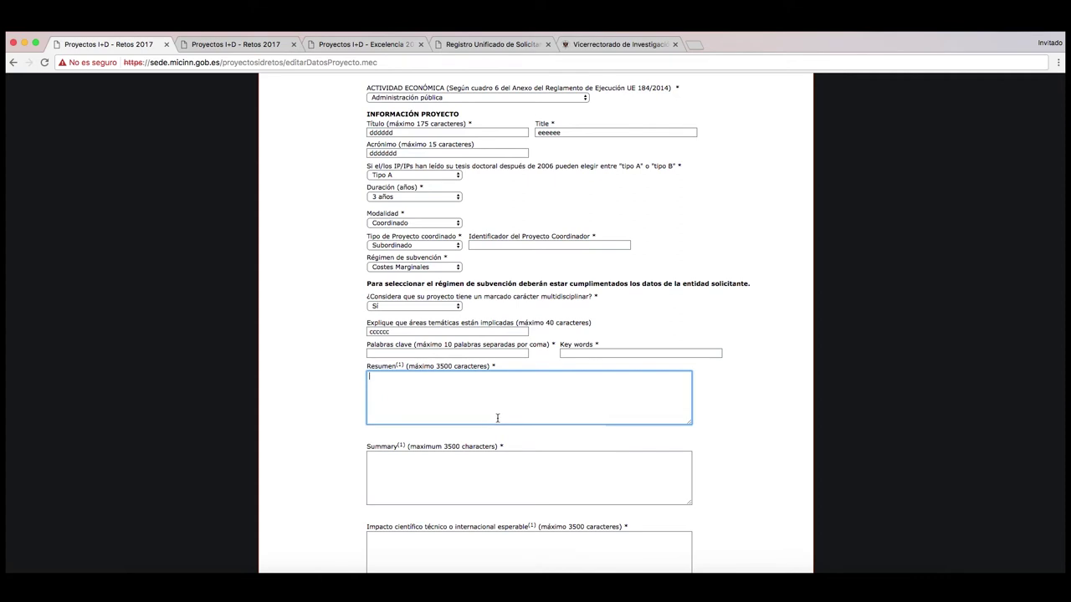
scroll(496, 418, down, 3)
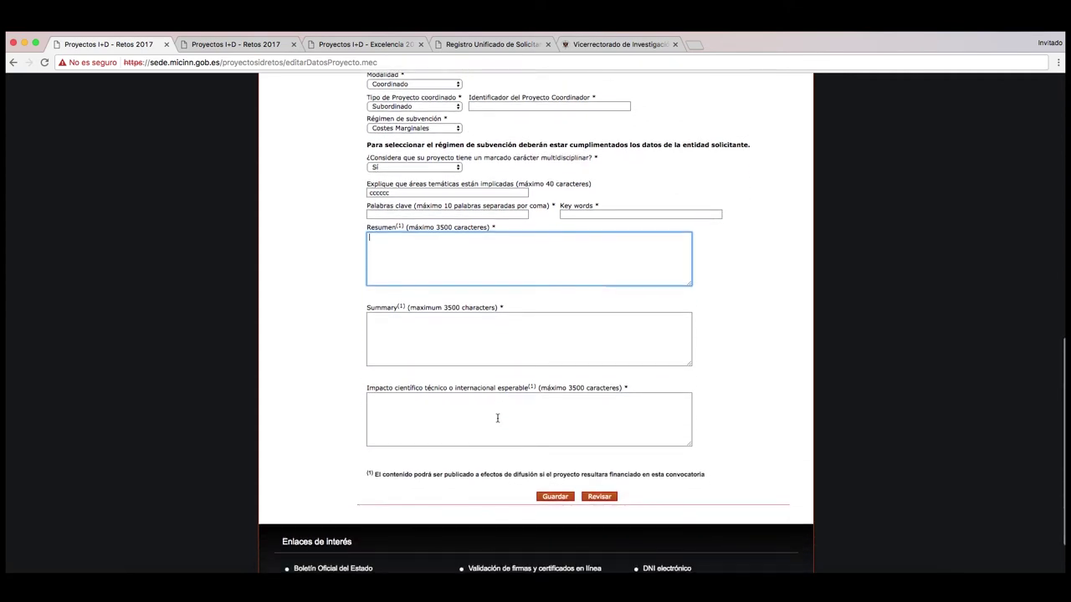
click(475, 421)
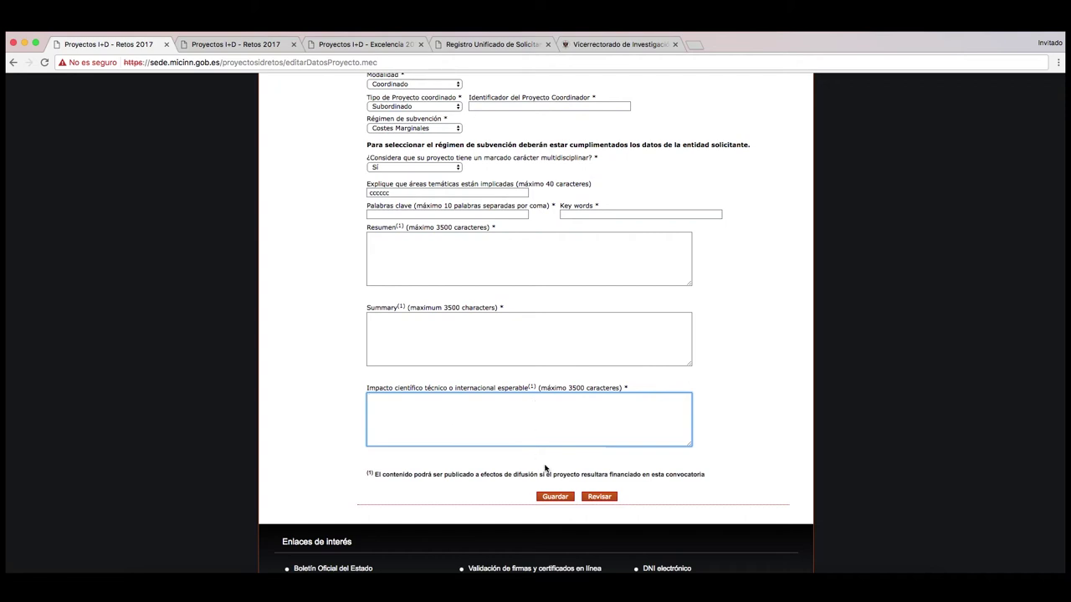
scroll(548, 468, down, 2)
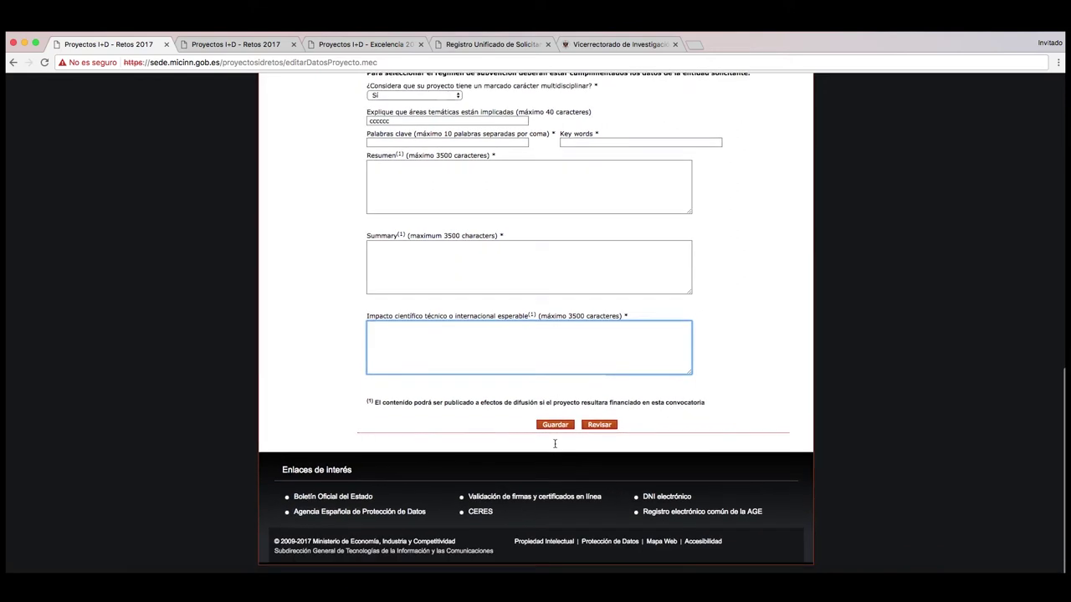
text(cccccc)
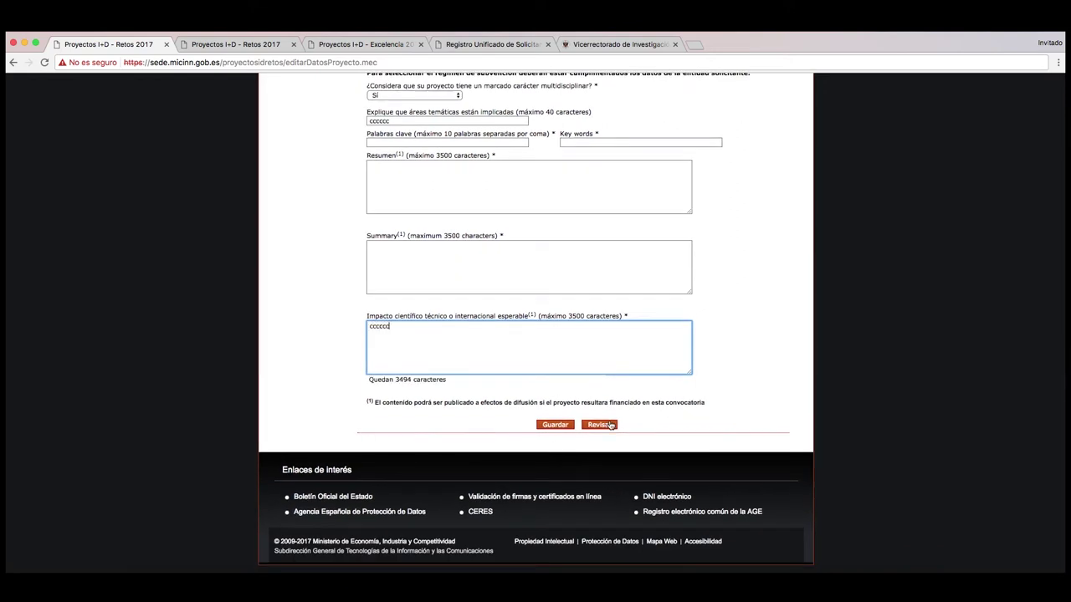
click(559, 428)
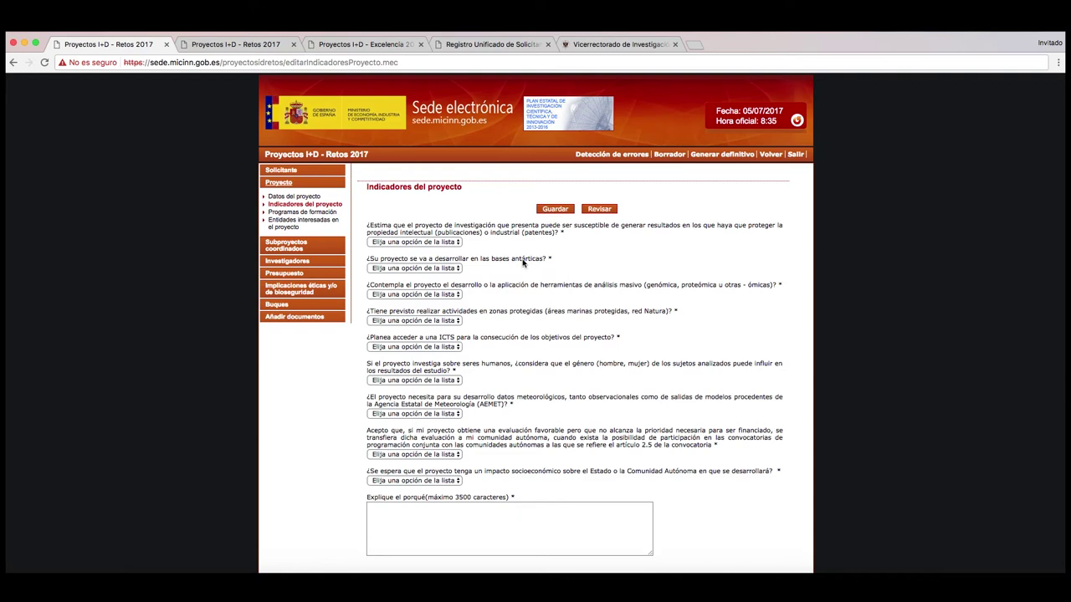
- In the project indicators, answer No to generating results needing intellectual property protection and Sí to an expected socioeconomic impact
click(458, 243)
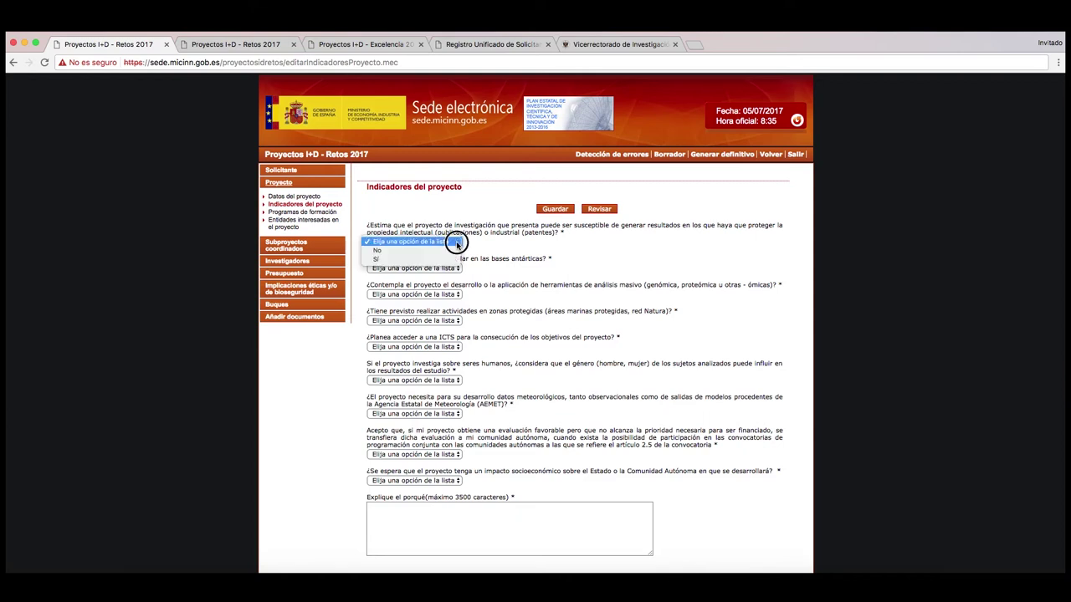
click(445, 254)
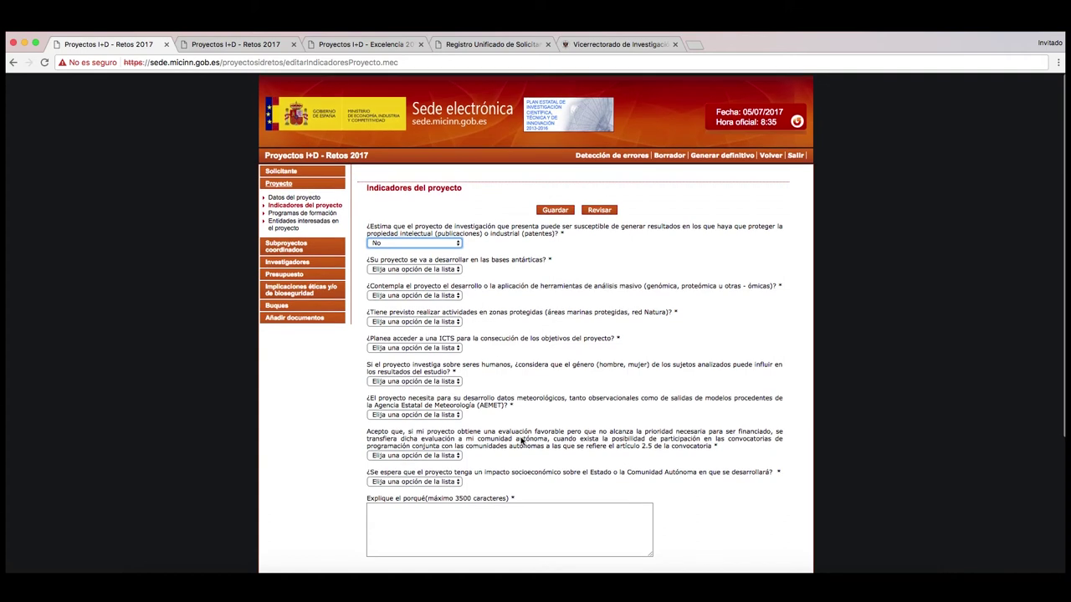
scroll(522, 439, down, 3)
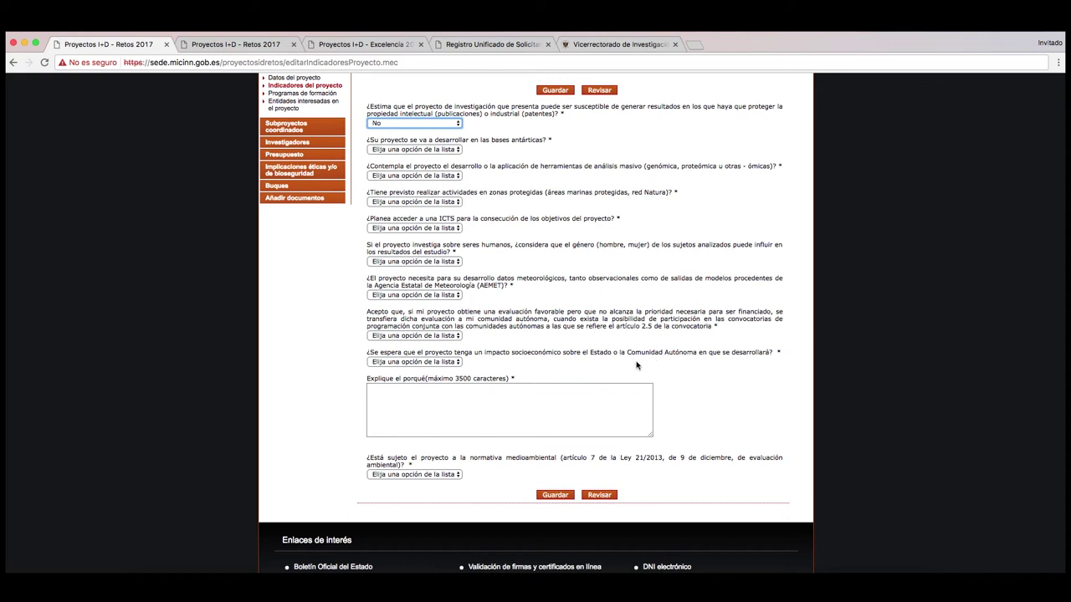
click(458, 362)
click(418, 381)
click(431, 392)
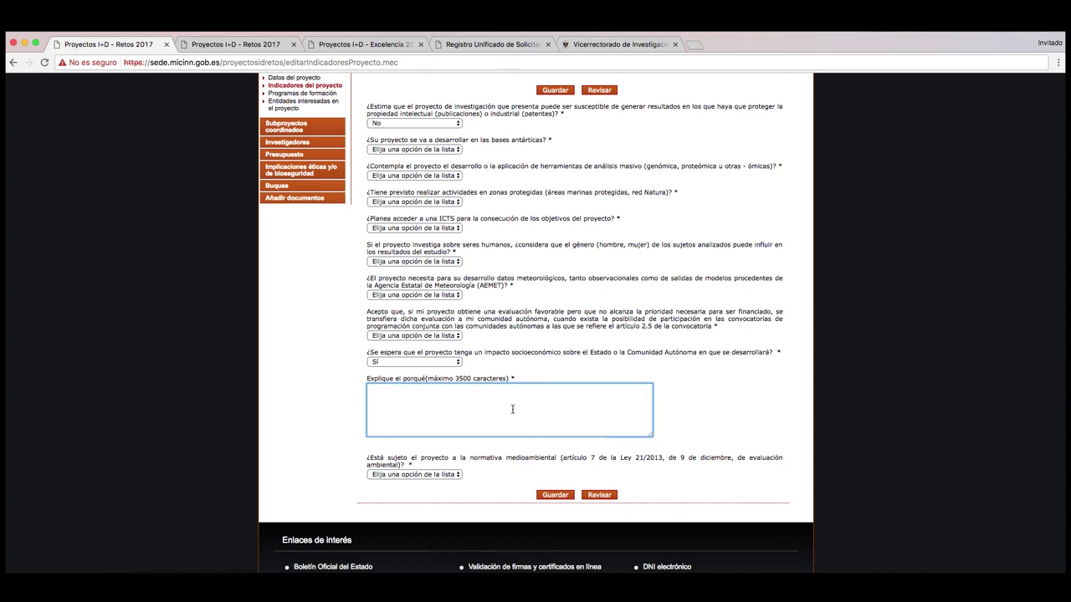
- Answer No to the project being subject to environmental regulations and save the project indicators
click(457, 476)
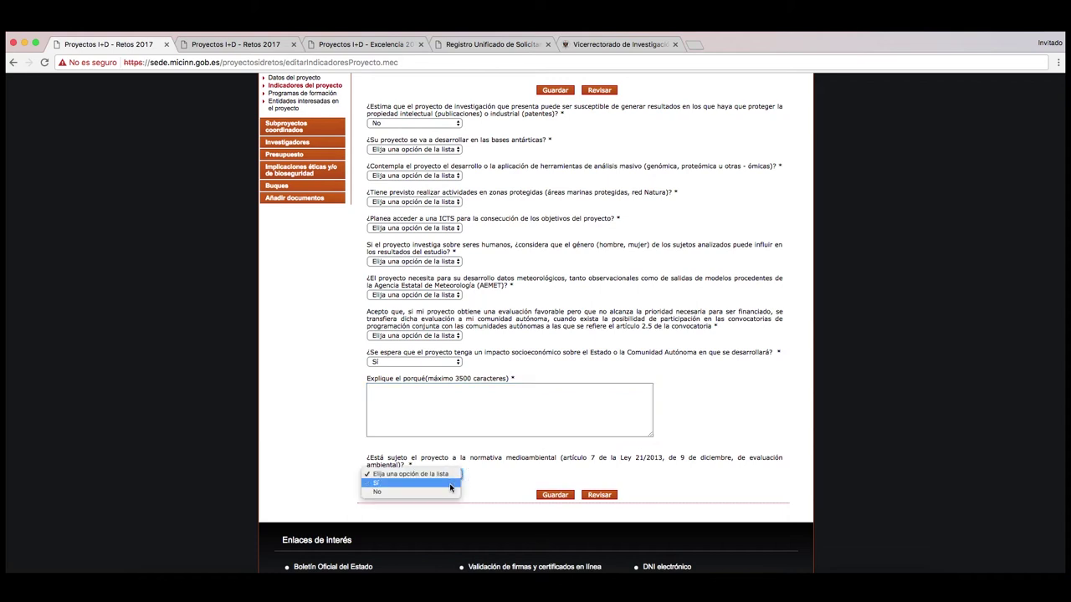
click(447, 492)
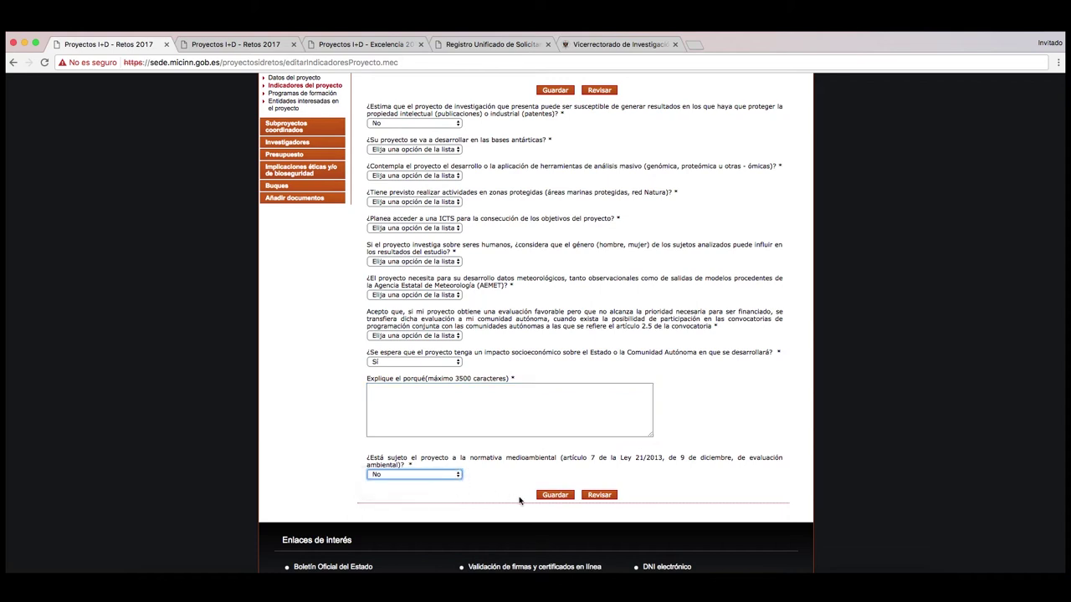
click(552, 496)
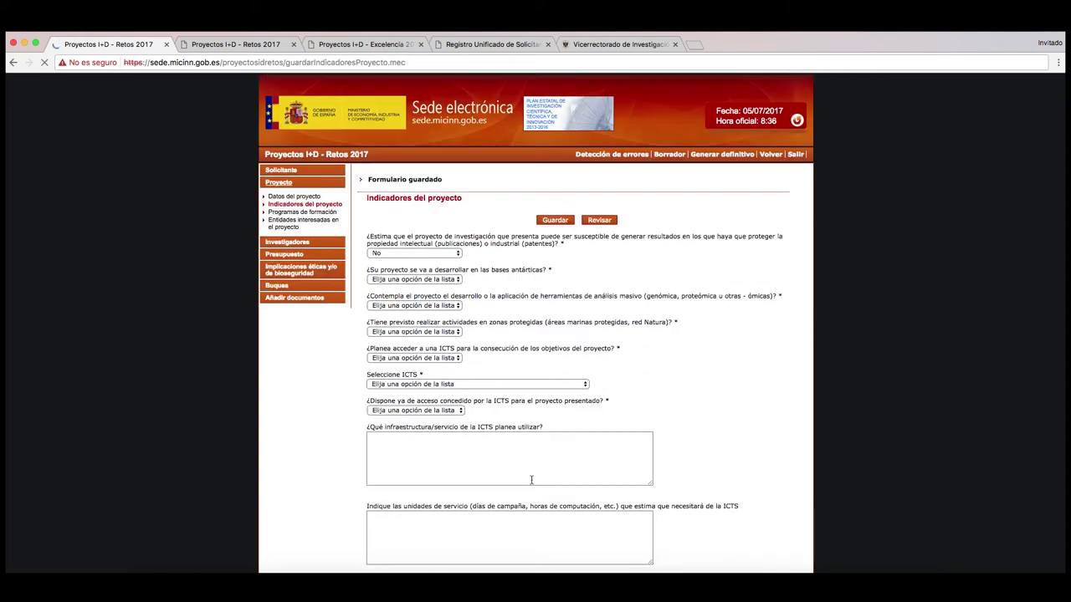
- In the training programmes section, answer Sí to requesting predoctoral contracts, set the number requested to 1, and save
click(311, 213)
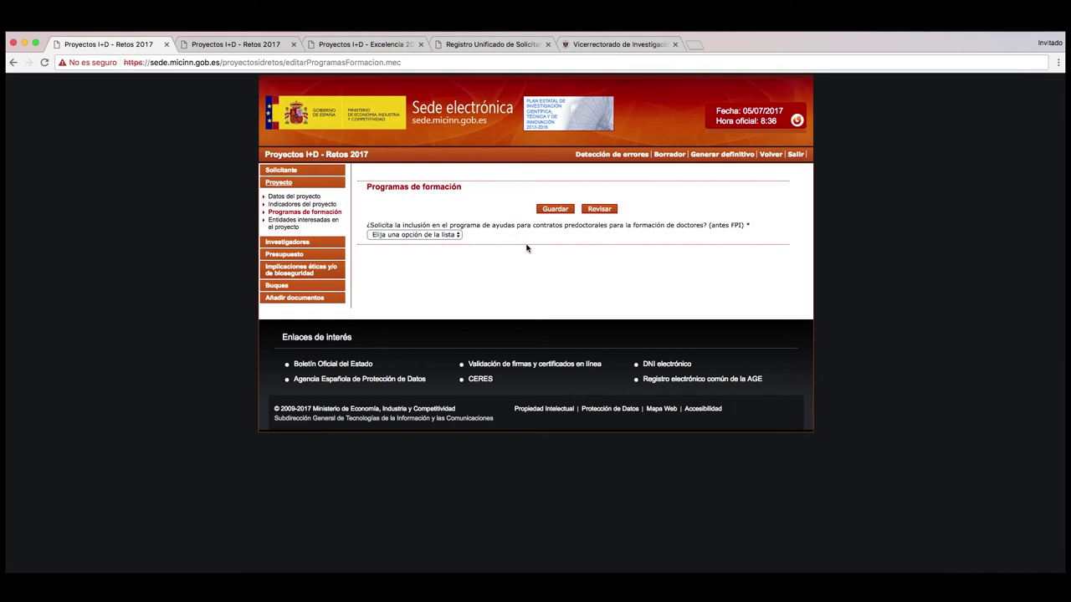
click(459, 235)
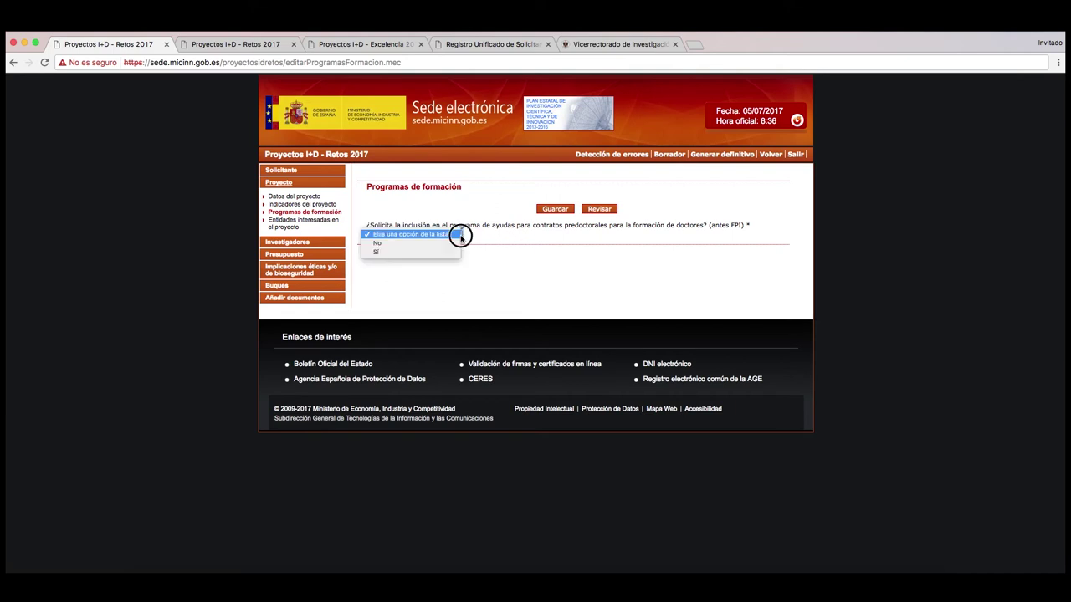
click(439, 251)
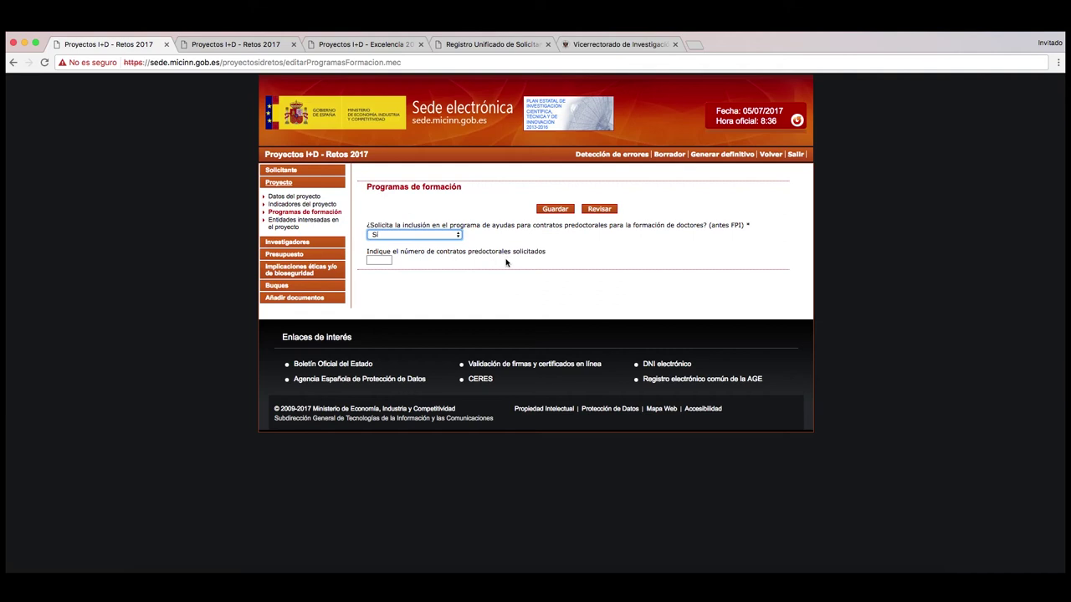
click(385, 260)
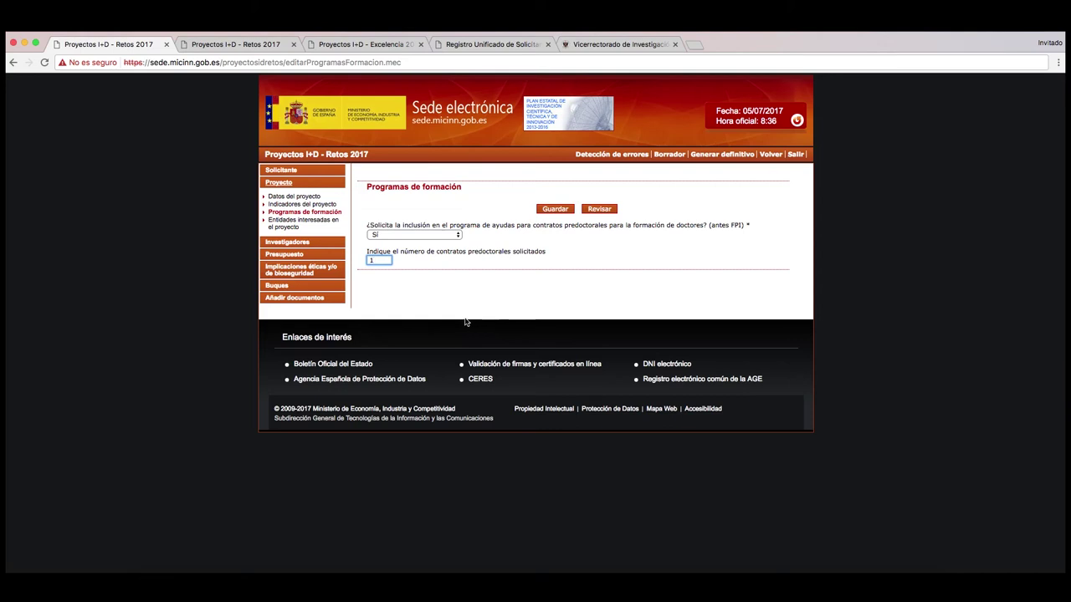
click(550, 210)
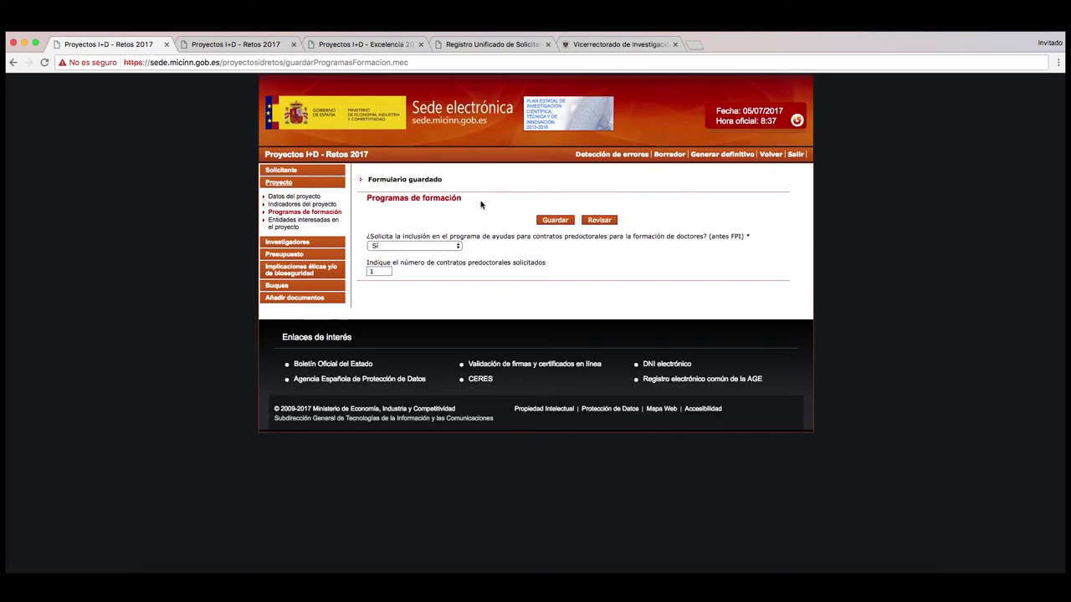
- Add Patronato de la Alhambra as an entity interested in the project, with placeholder text as observations, and save it
click(314, 221)
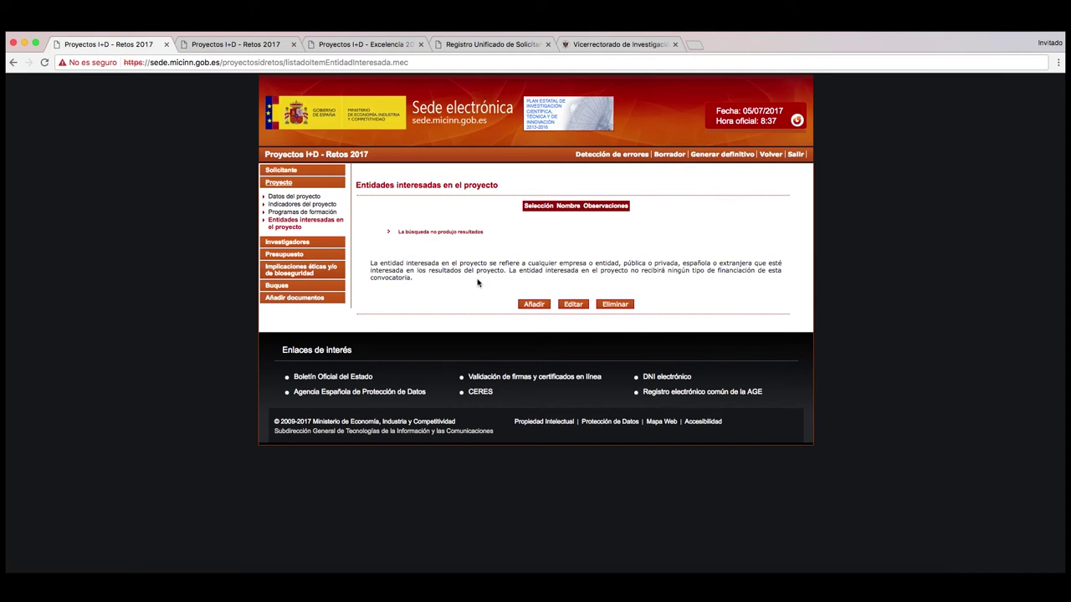
click(533, 304)
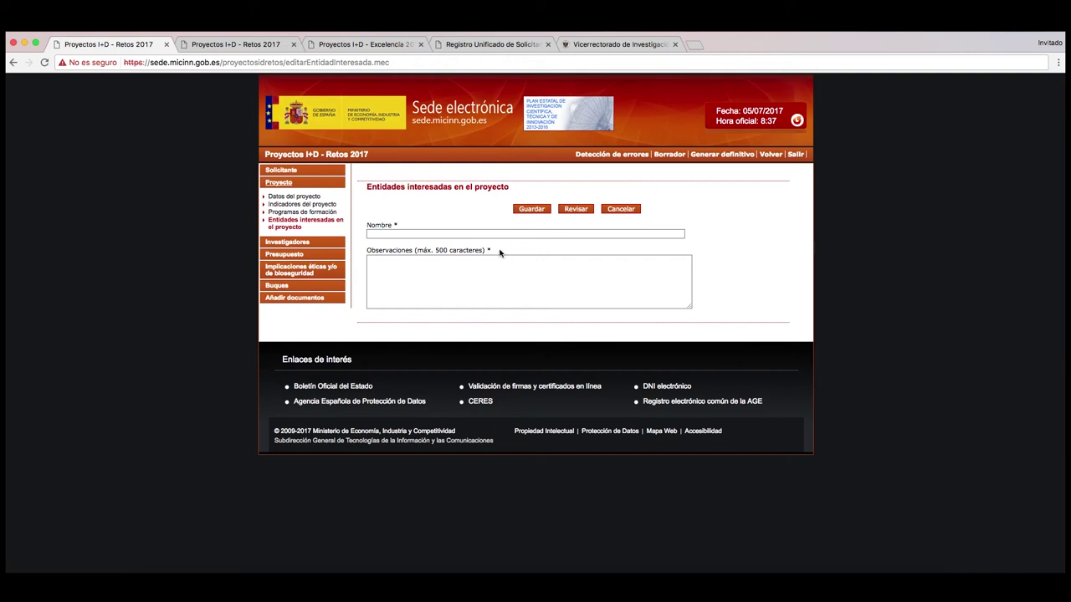
click(462, 235)
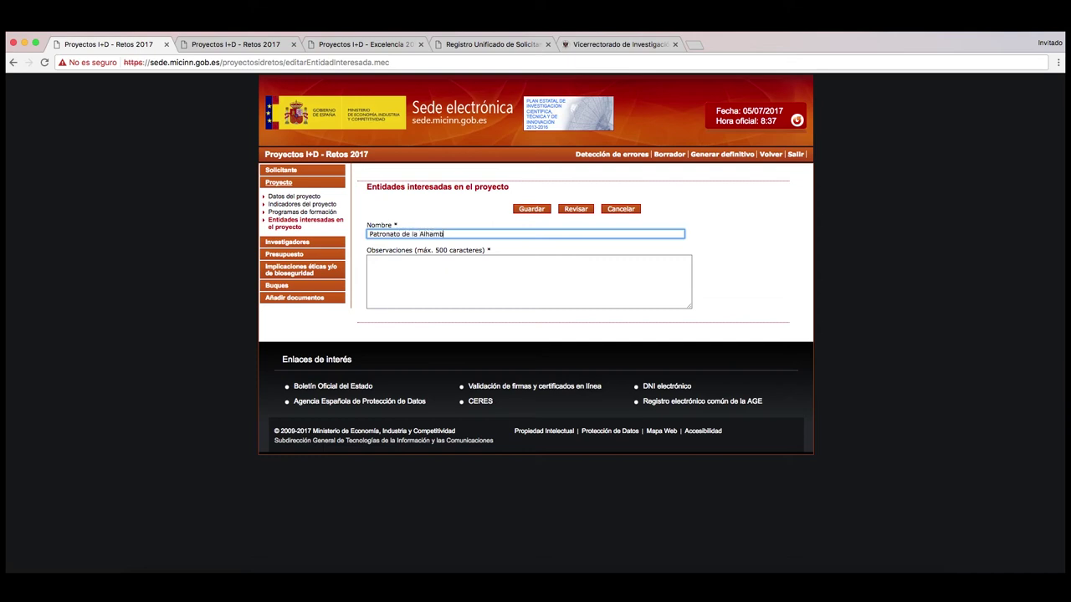
click(473, 265)
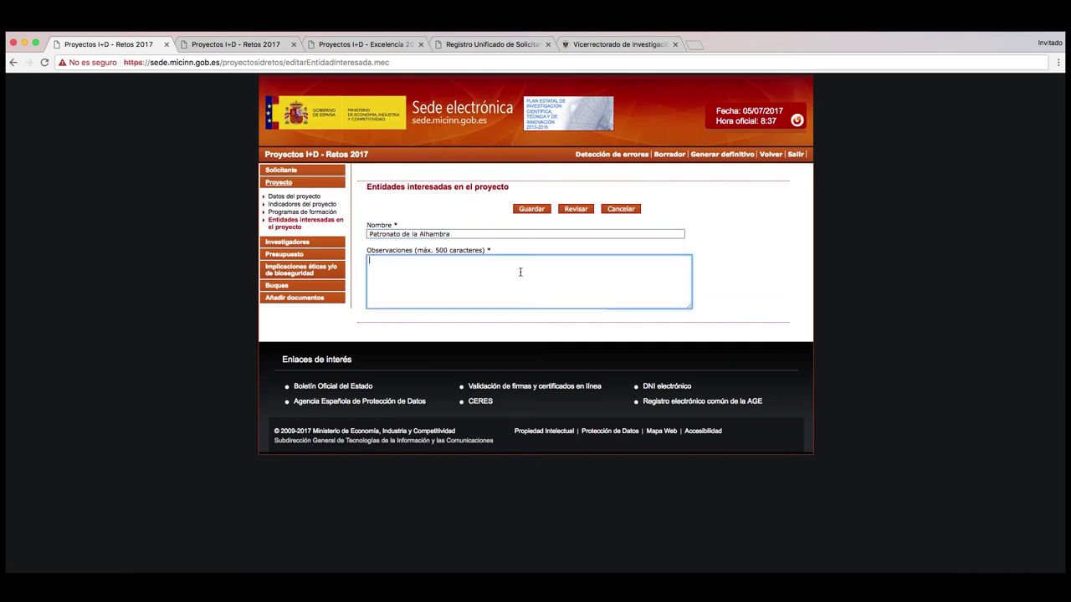
text(Ill)
text(eee)
click(533, 210)
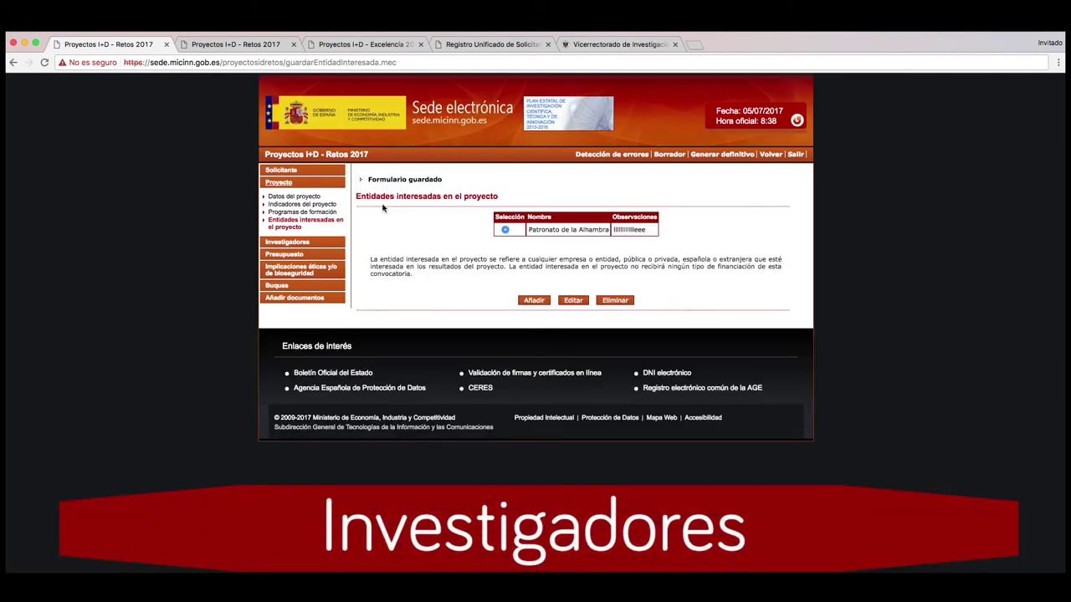
- Start a new entry for the second principal investigator in the investigators section
click(289, 242)
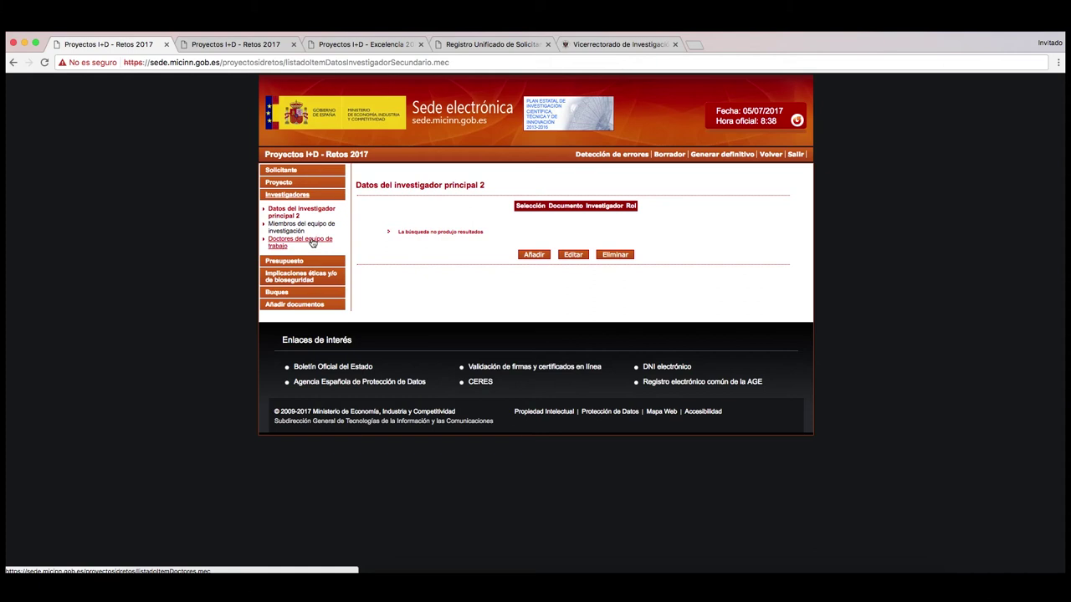
click(323, 214)
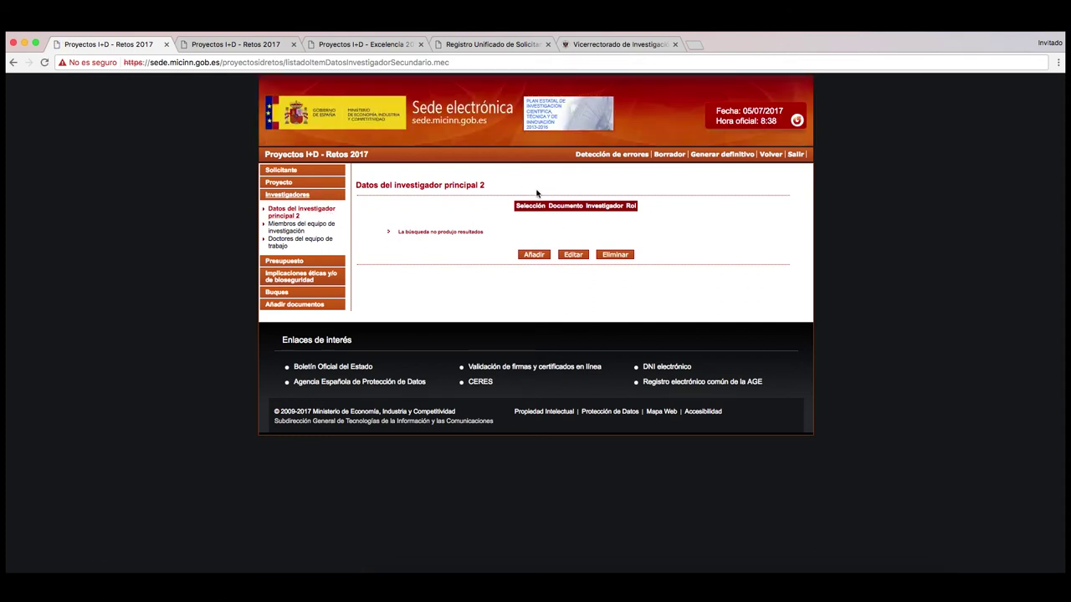
click(527, 257)
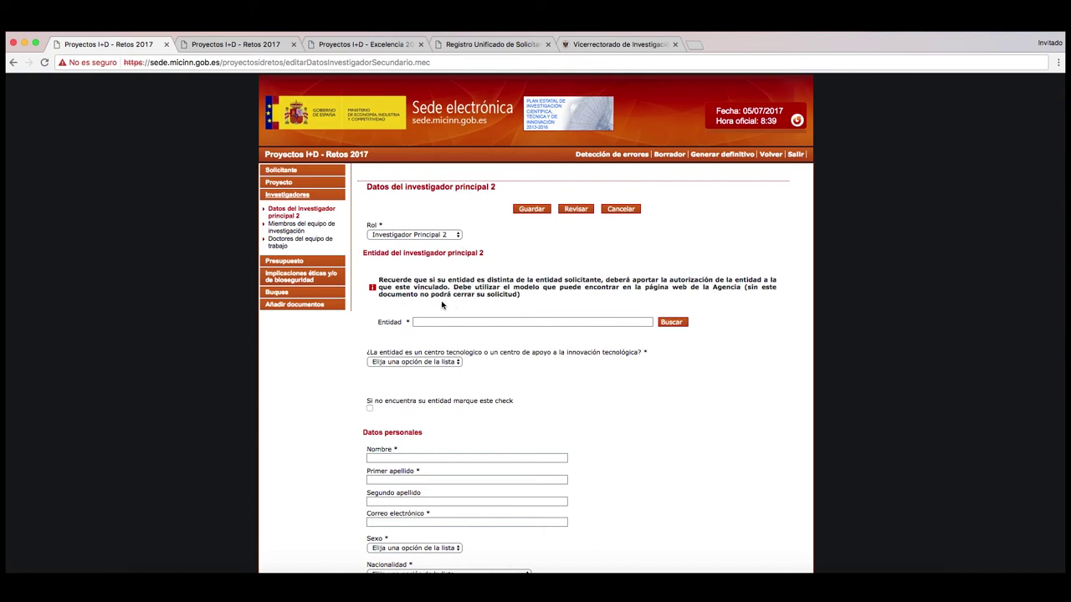
- Search for the entity "universidad de almeria" and select UNIVERSIDAD DE ALMERIA as the second principal investigator's entity
click(663, 325)
click(479, 371)
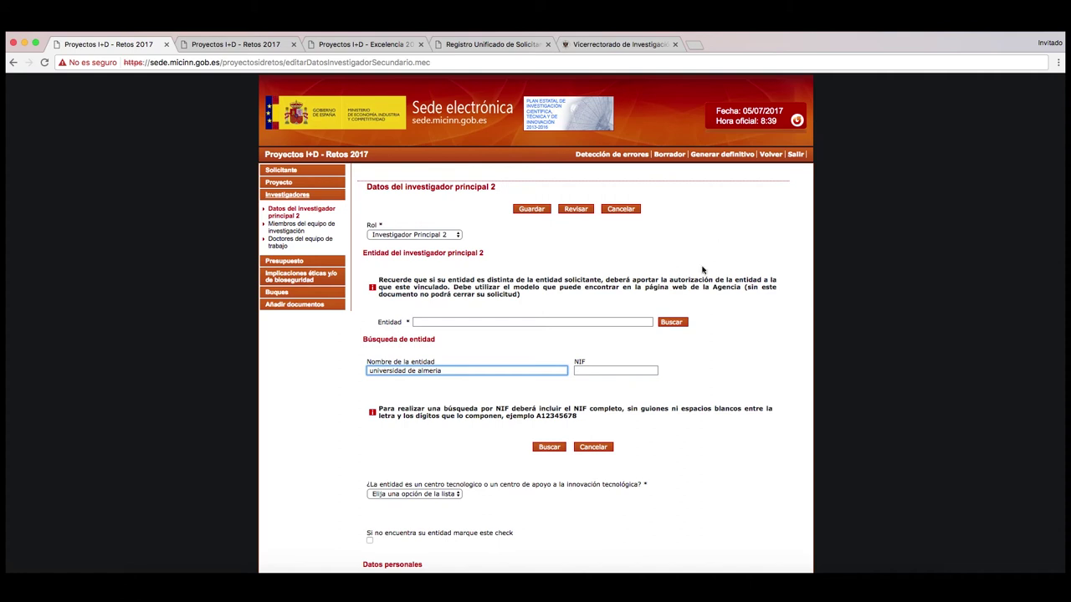
click(549, 447)
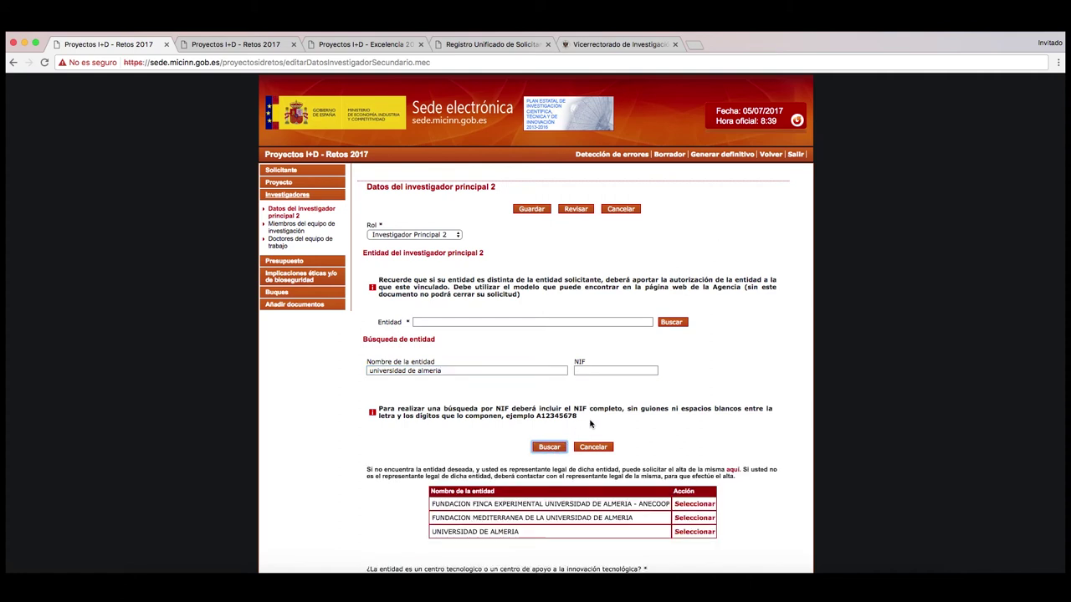
click(694, 532)
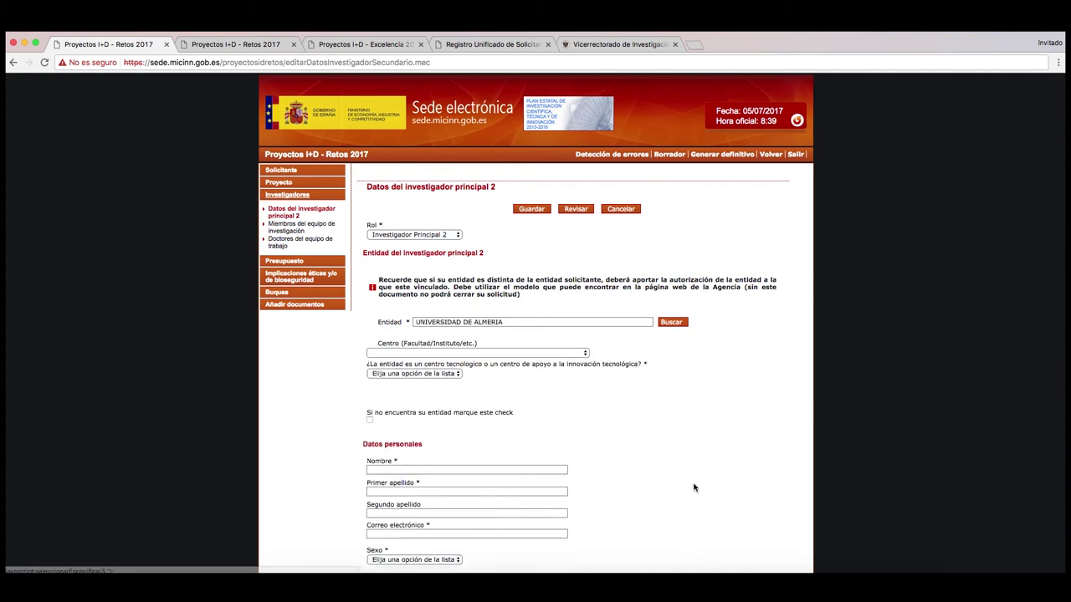
- Set the centre to FACULTAD DE ECONOMIA, the department to DPTO. ECONOMIA FINANCIERA Y CONTABILIDAD, and answer No to being a technology centre
click(586, 353)
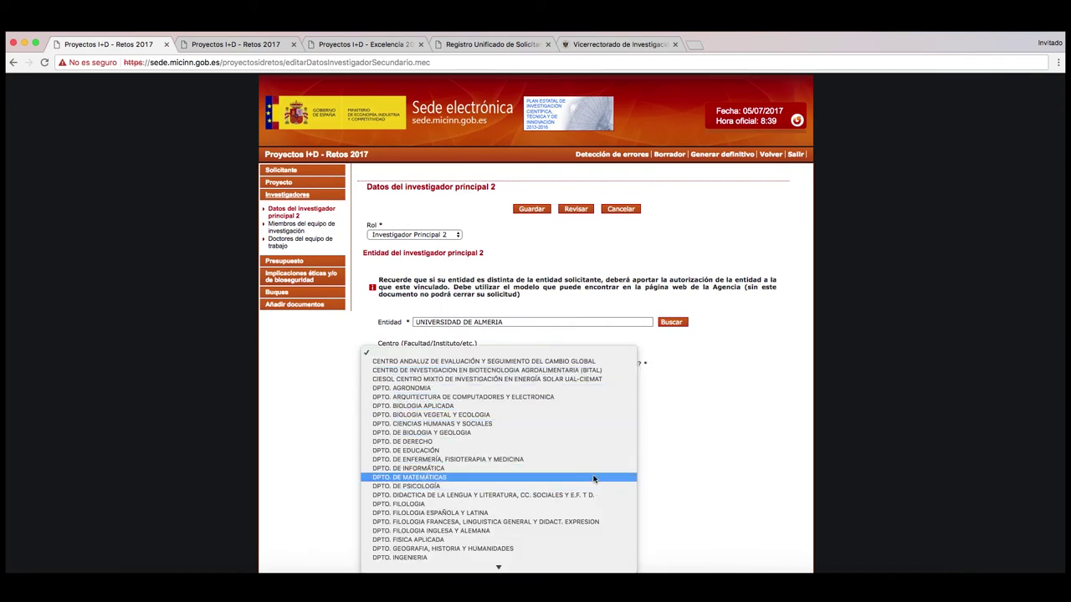
mouse_move(508, 572)
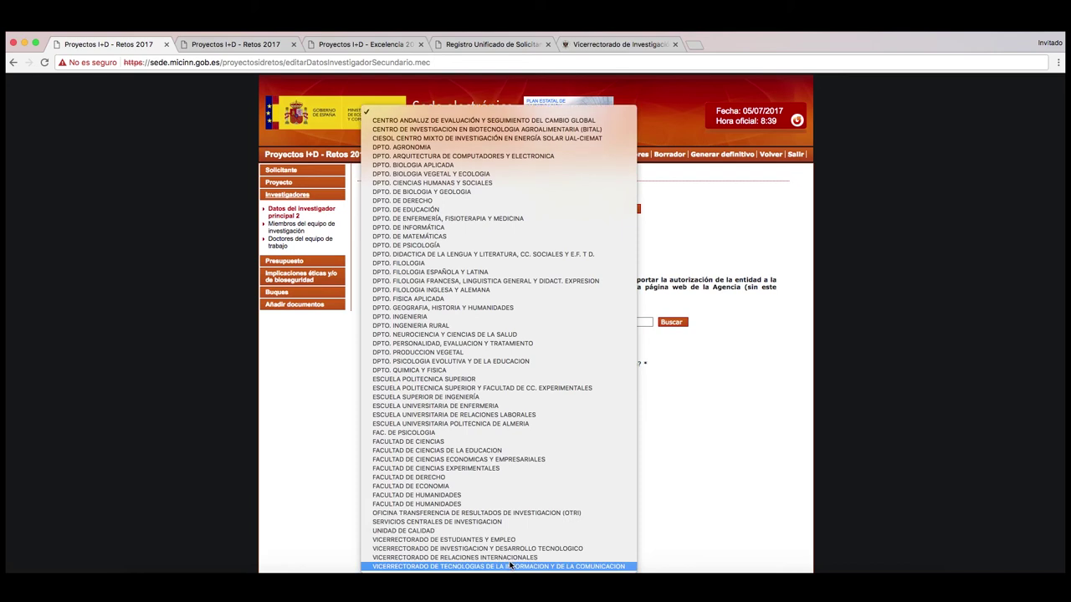
click(503, 492)
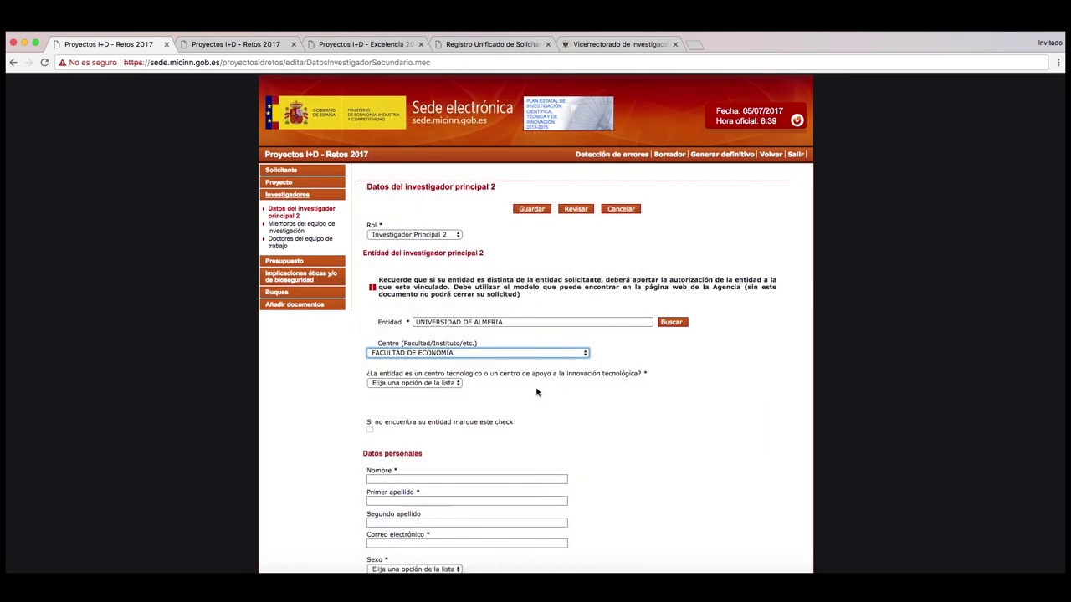
click(581, 382)
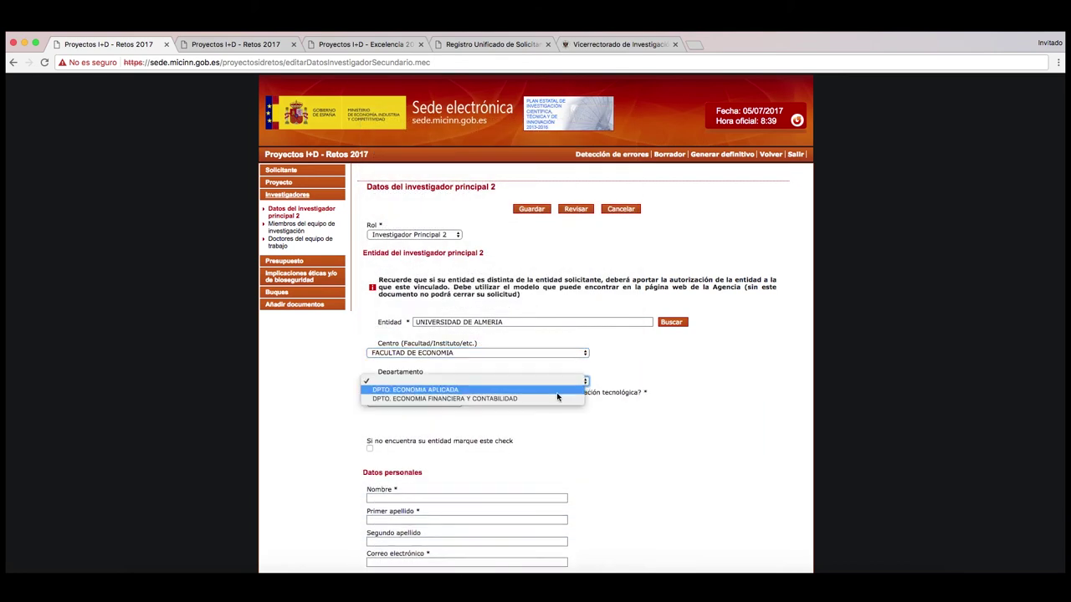
click(540, 397)
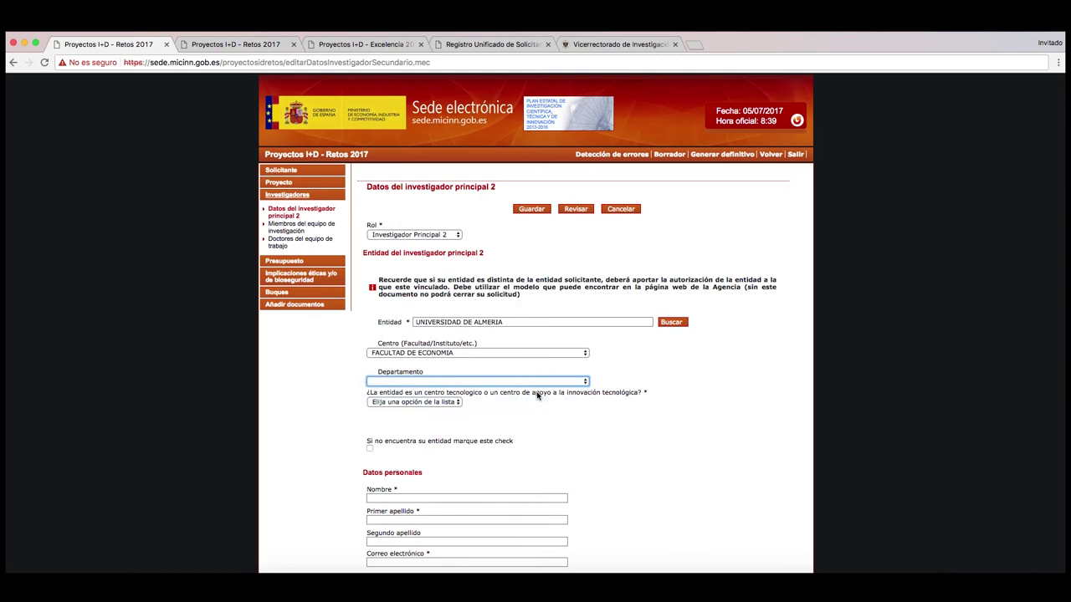
click(457, 405)
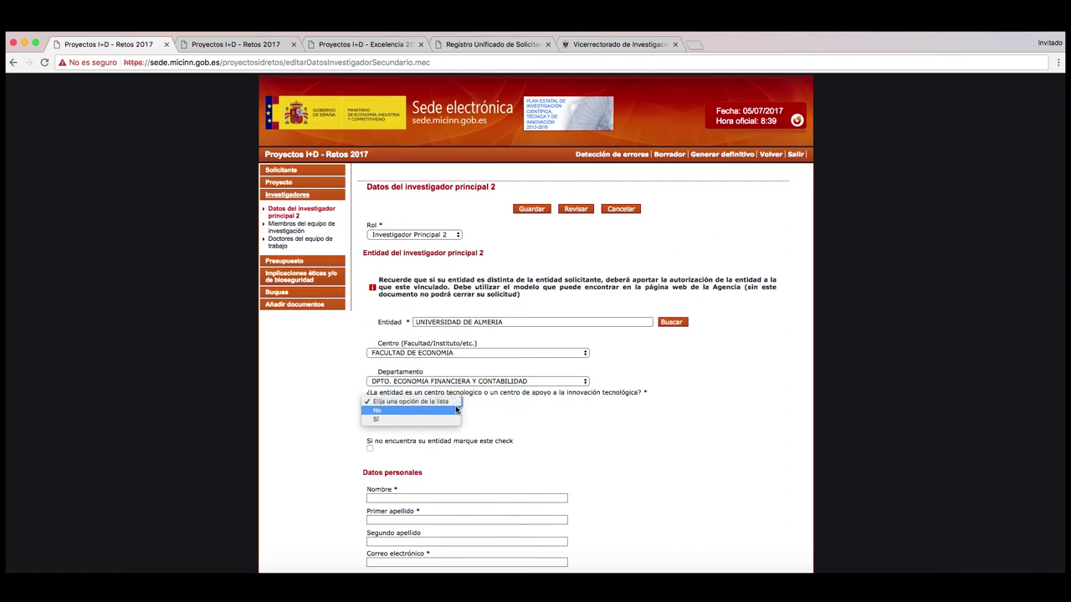
click(444, 415)
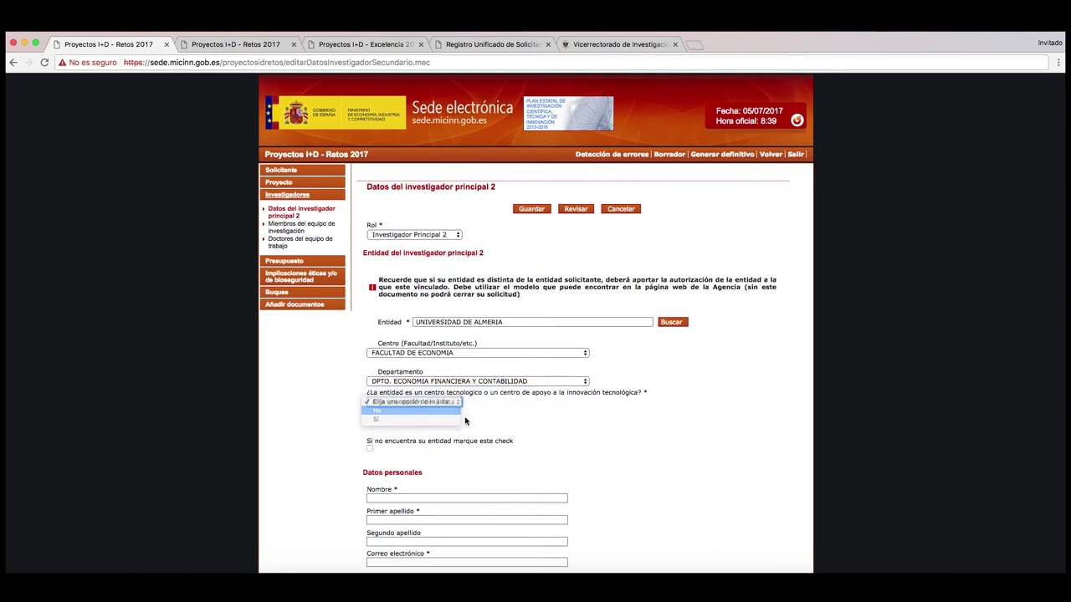
- Fill in the investigator's first name, both surnames and e-mail with placeholder text in the personal data
scroll(566, 449, down, 1)
scroll(569, 450, down, 5)
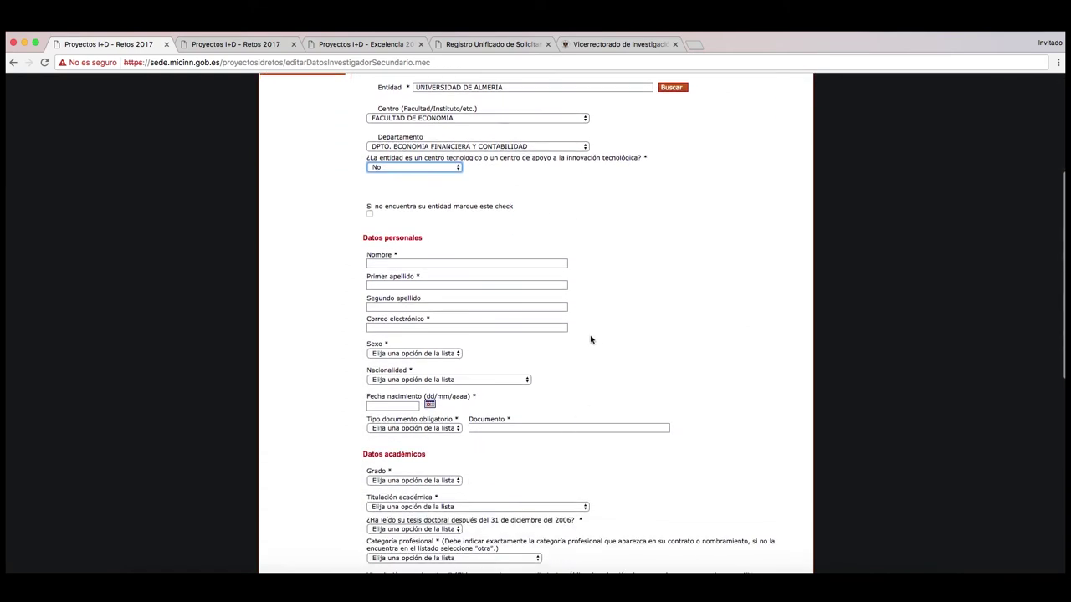
click(474, 265)
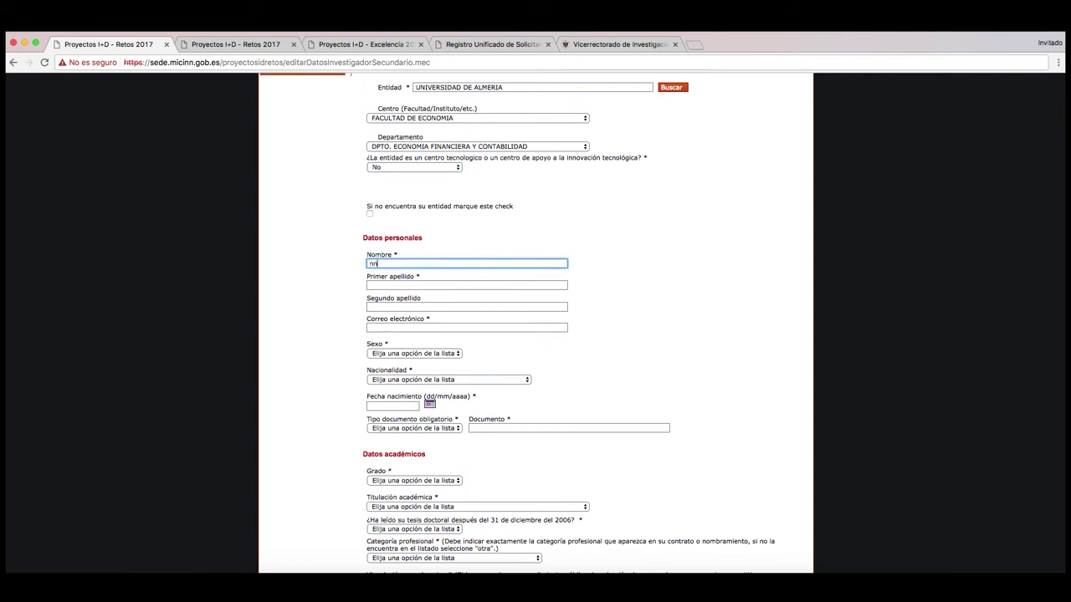
text(nnnnnnnn)
click(464, 285)
text(dddd)
click(441, 307)
text(ddd)
click(431, 326)
text(ddd)
- Set the investigator's sex to HOMBRE and the nationality to ARMENIA
click(456, 355)
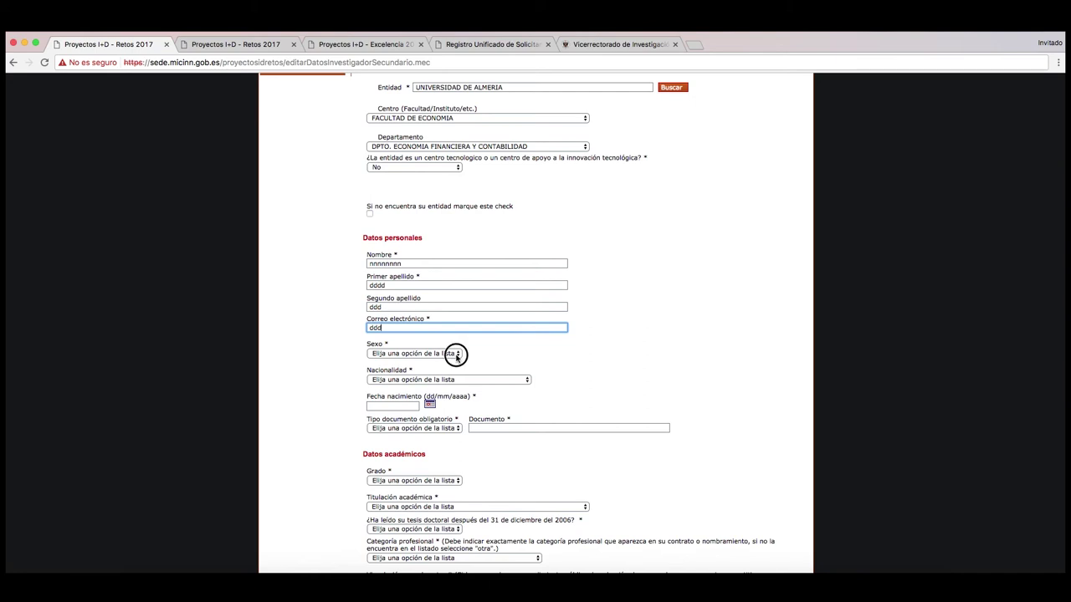
click(441, 363)
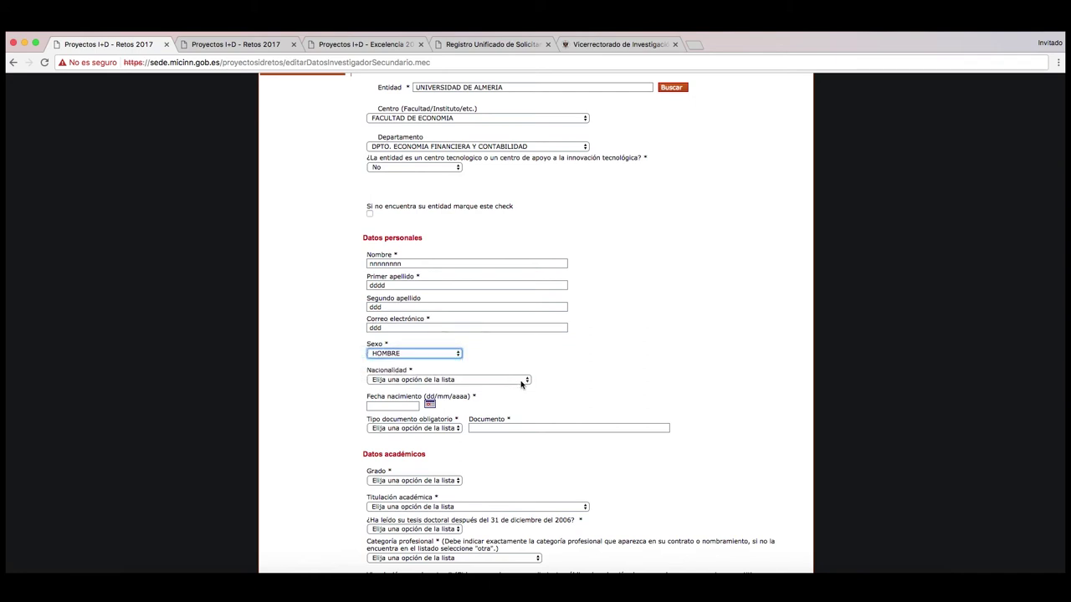
click(522, 381)
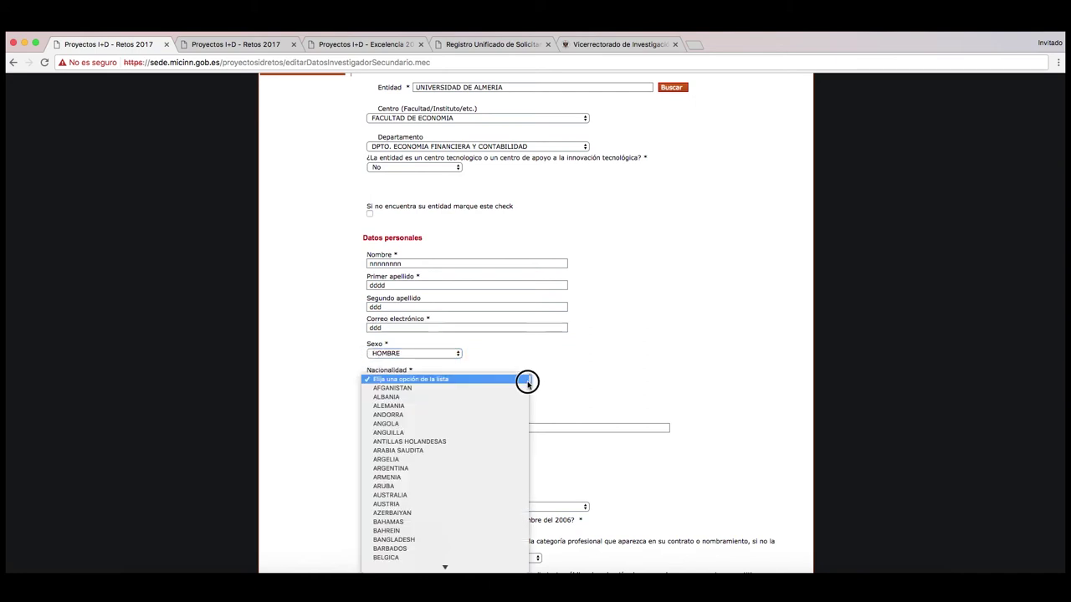
click(471, 477)
- Try to choose the investigator's date of birth from the calendar
click(429, 405)
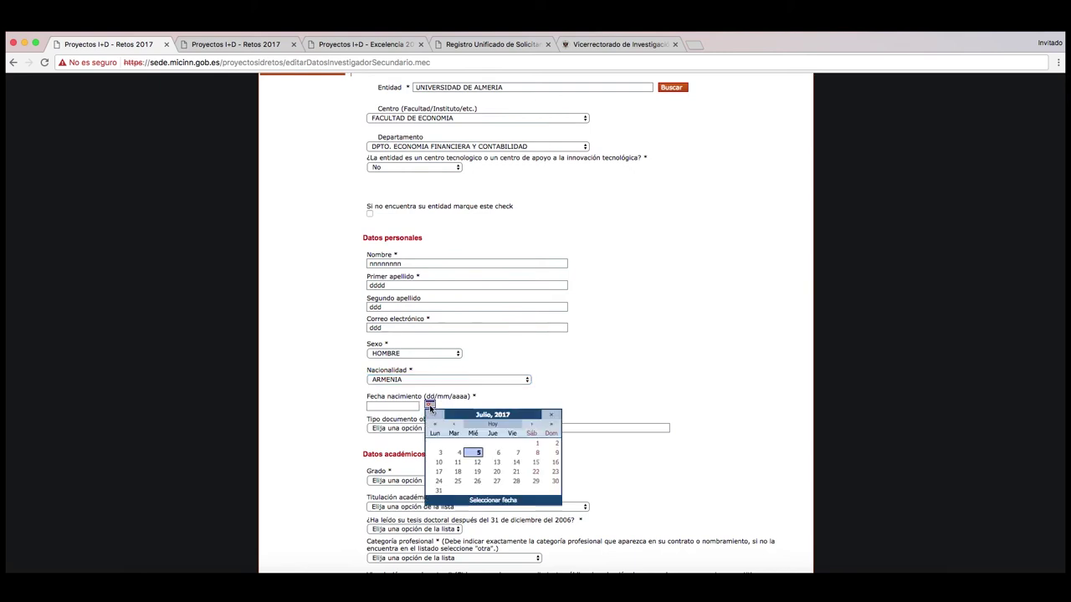
click(516, 462)
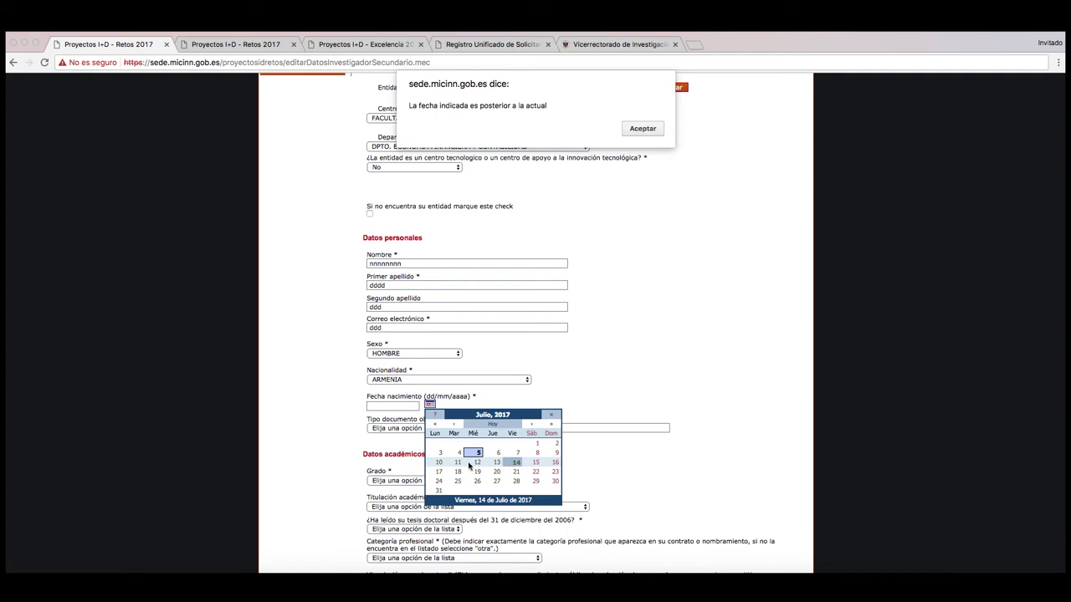
click(438, 453)
click(641, 130)
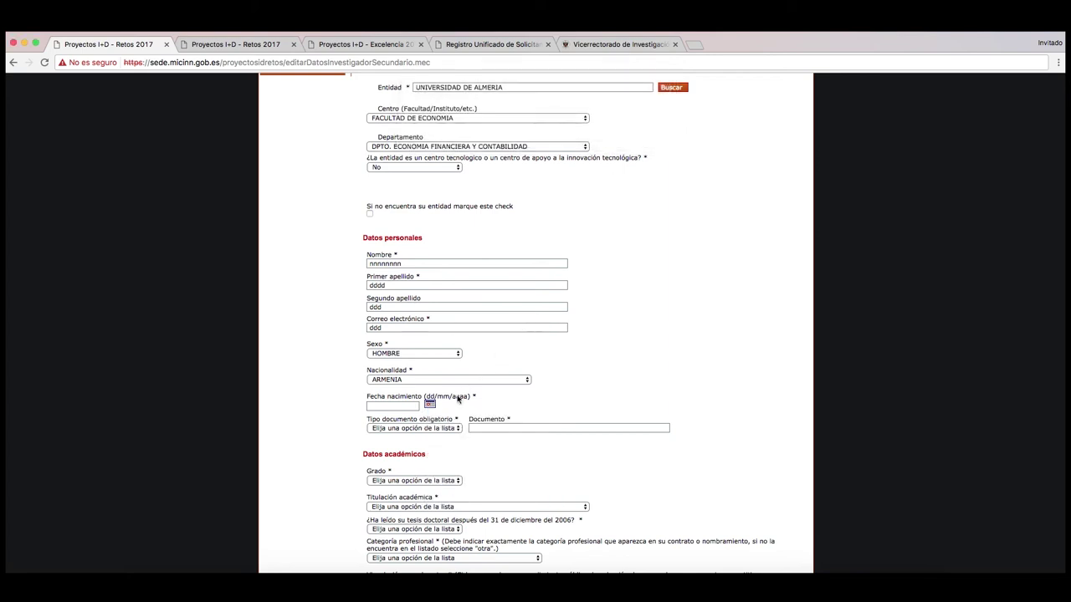
click(429, 404)
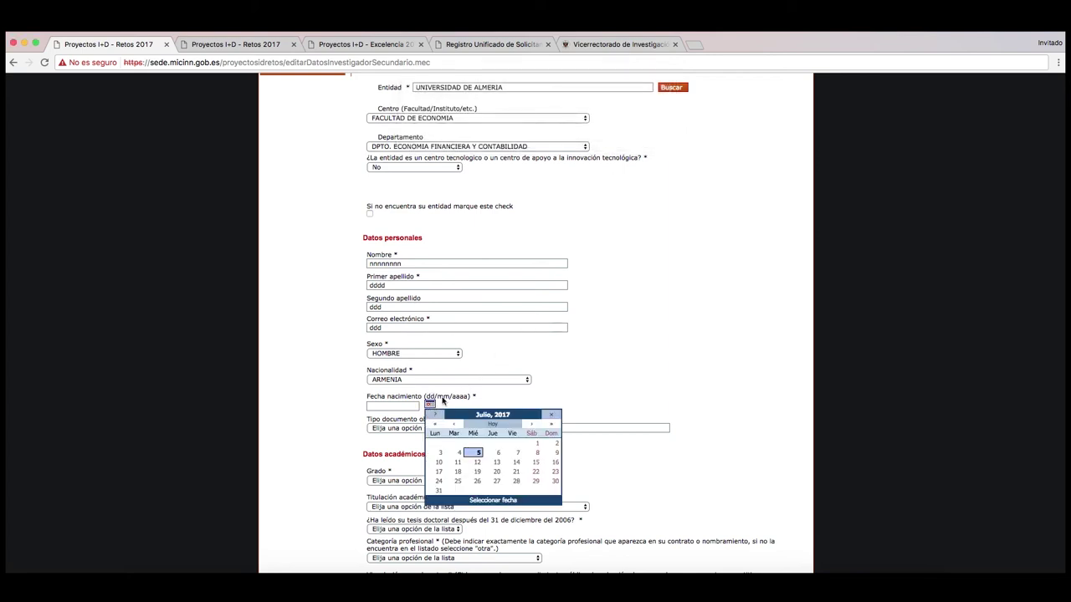
click(439, 453)
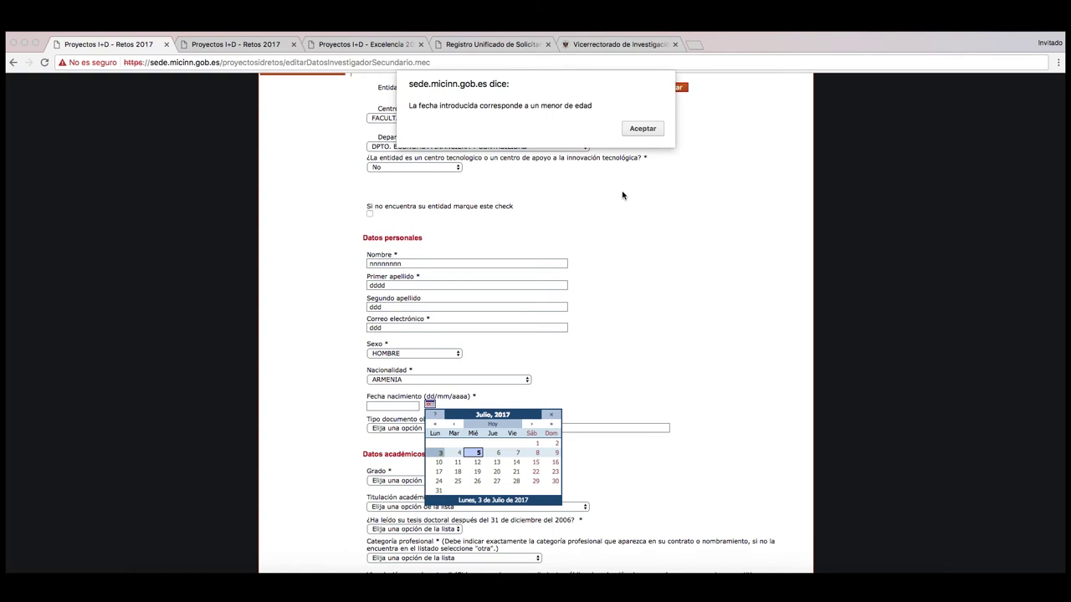
click(641, 128)
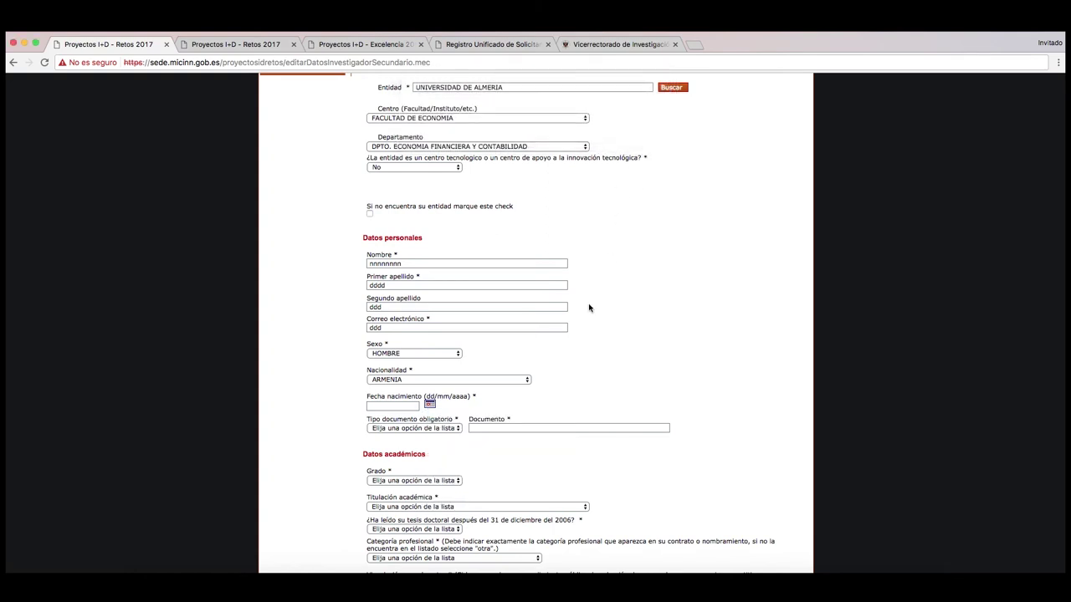
- Choose NIF as the mandatory document type and enter a placeholder document number
click(456, 428)
click(448, 438)
click(485, 428)
text(66666)
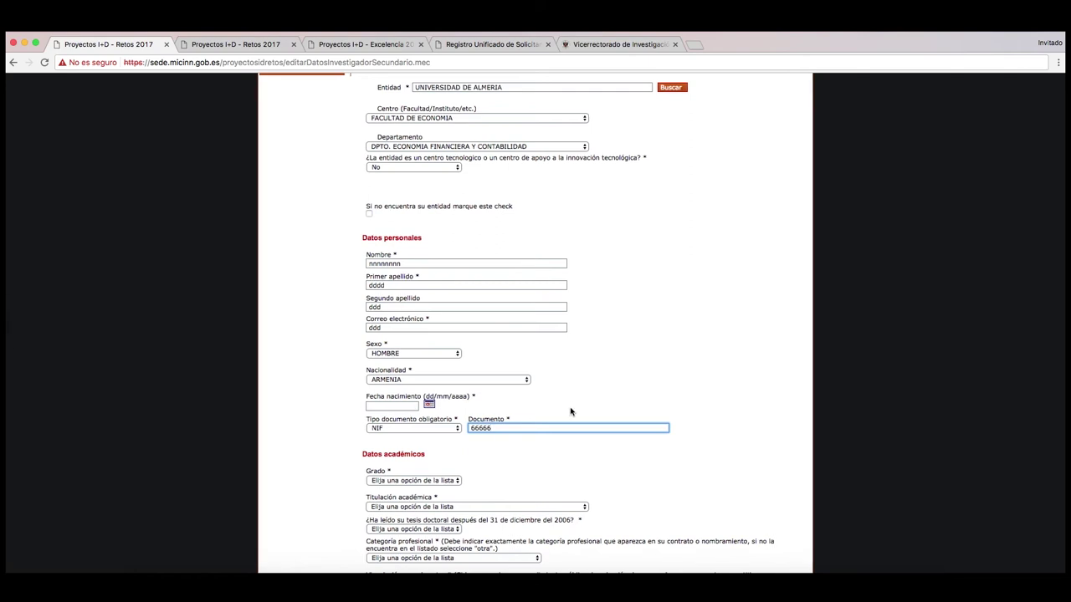
- In the academic data, set the degree to Doctor and the qualification to Doctor en Bioquímica, and answer Sí to the post-2006 thesis question
scroll(573, 408, down, 3)
click(461, 329)
click(450, 336)
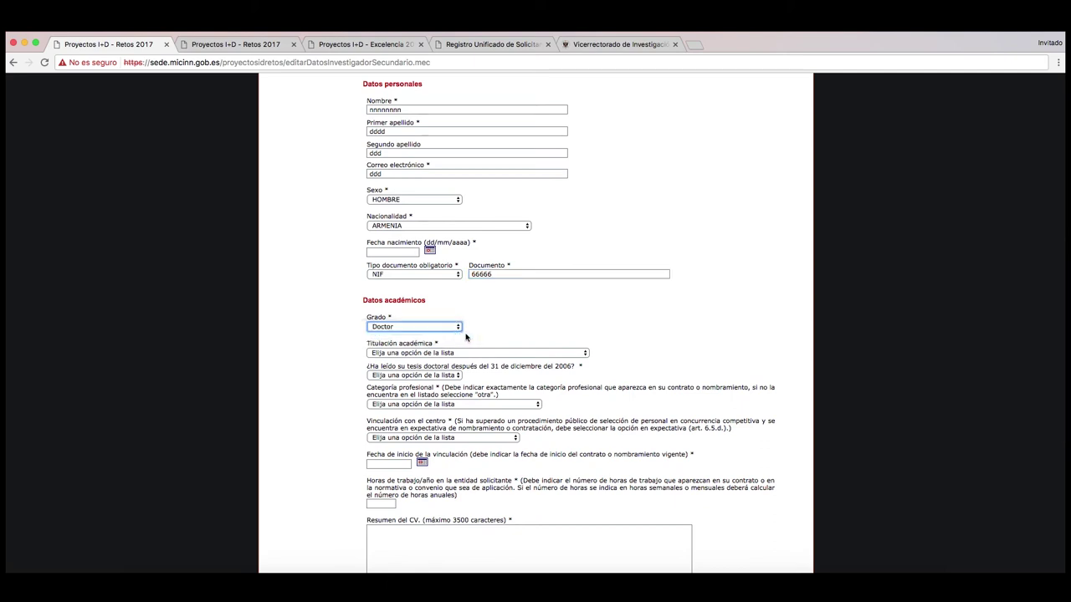
click(584, 353)
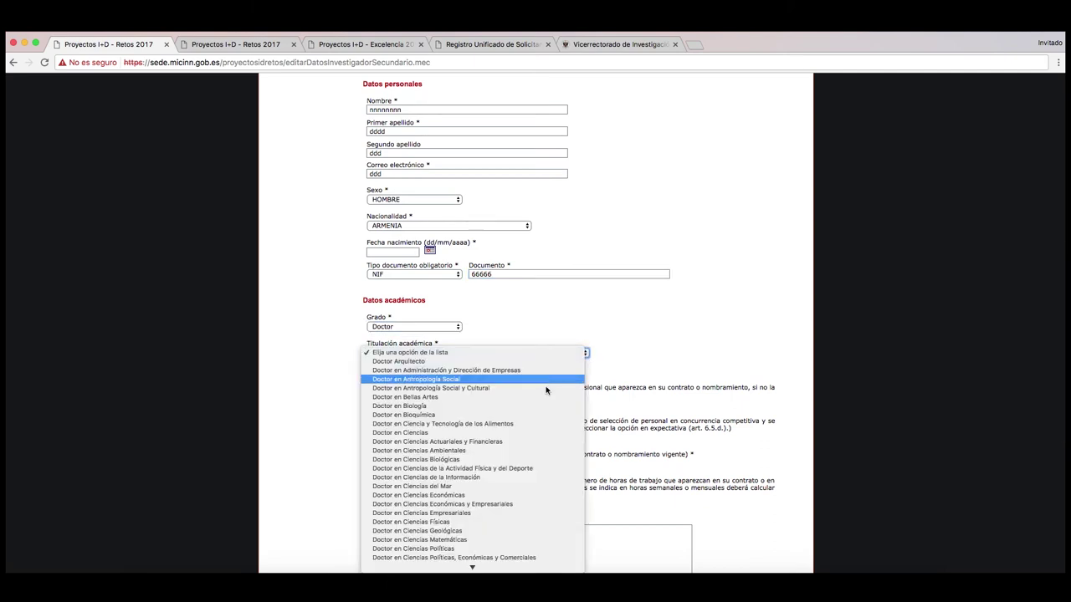
key(Escape)
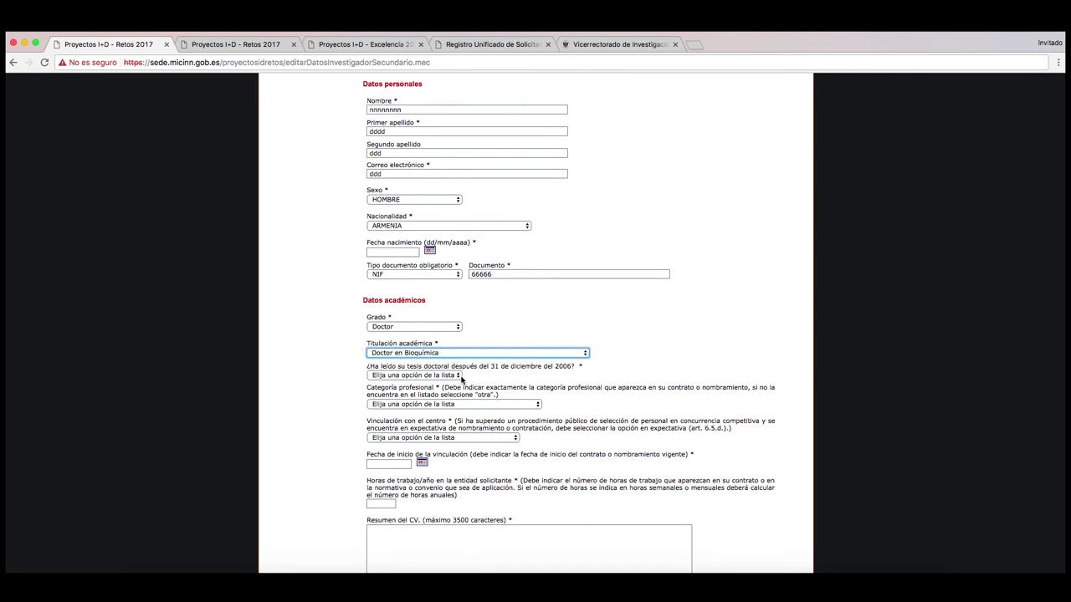
click(460, 379)
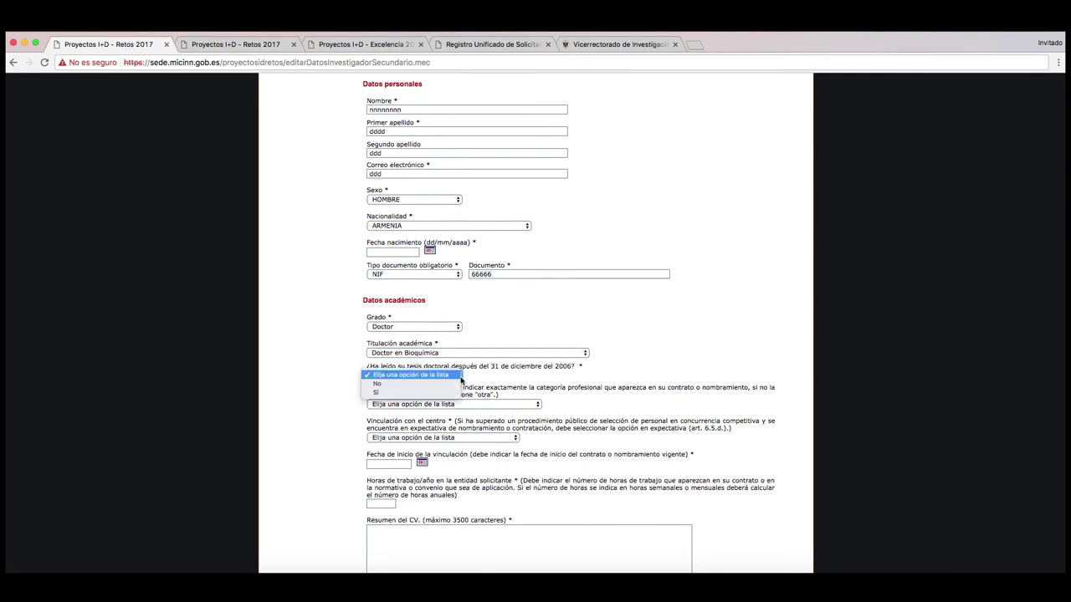
click(428, 392)
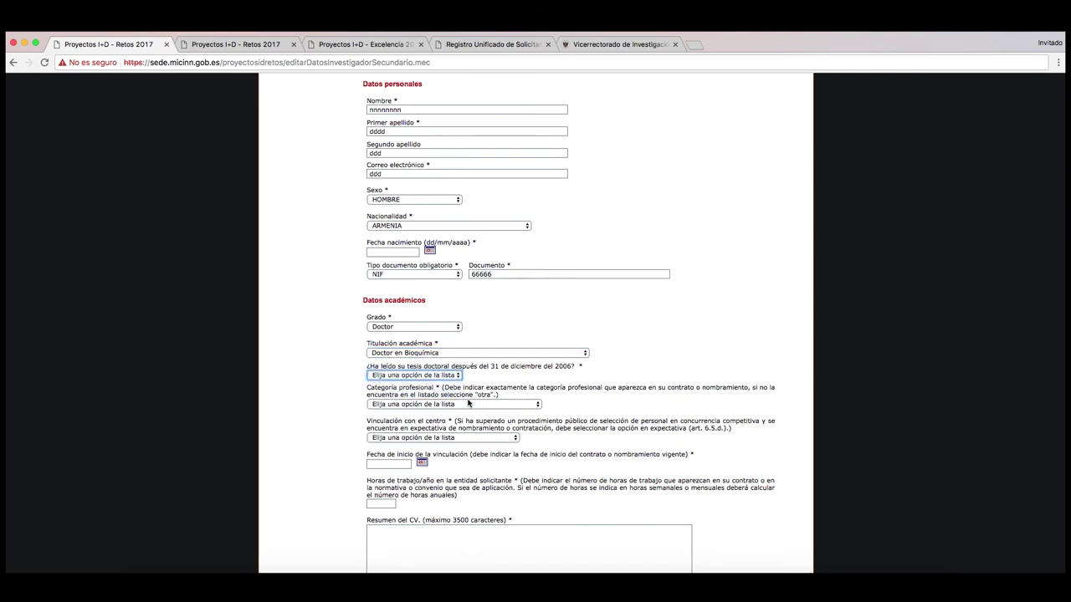
- Set the professional category to Contratado Ramón y Cajal and the link with the centre to Contratado
click(535, 405)
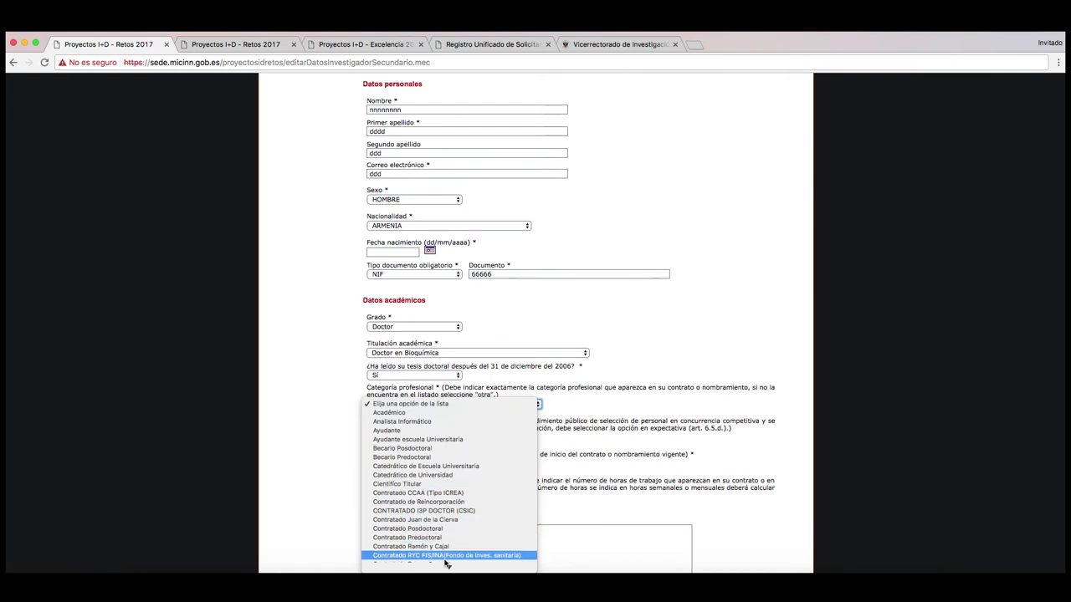
mouse_move(446, 567)
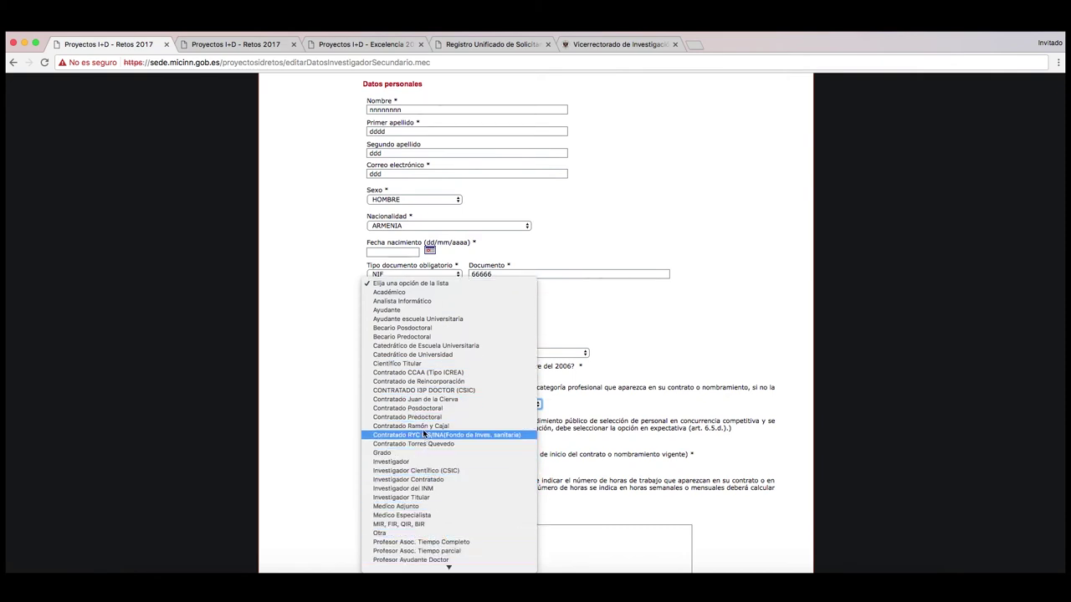
click(427, 426)
scroll(480, 428, down, 2)
scroll(480, 427, down, 1)
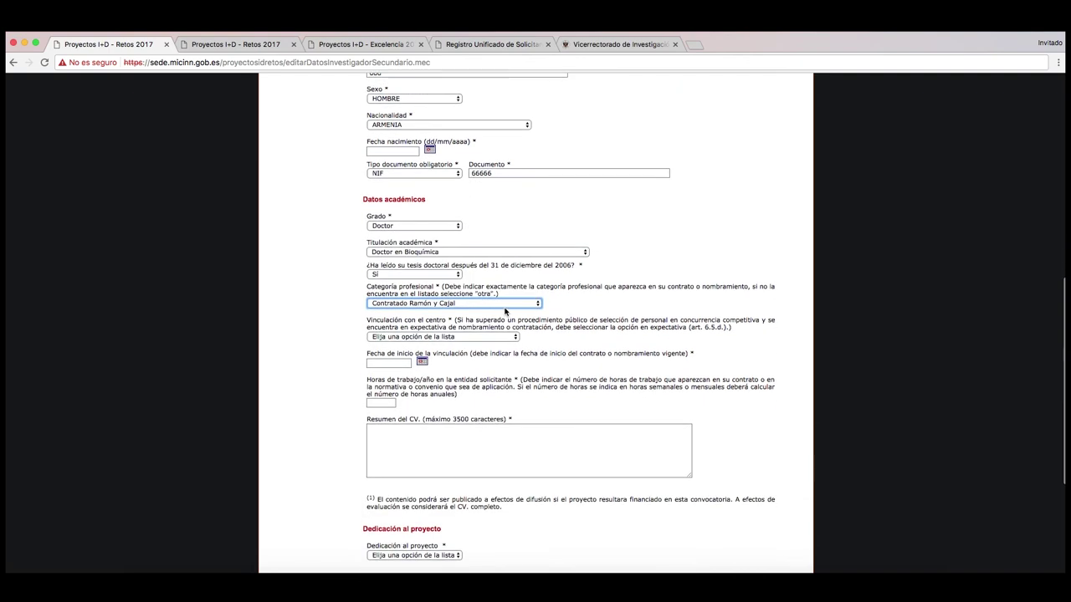
click(512, 338)
click(485, 354)
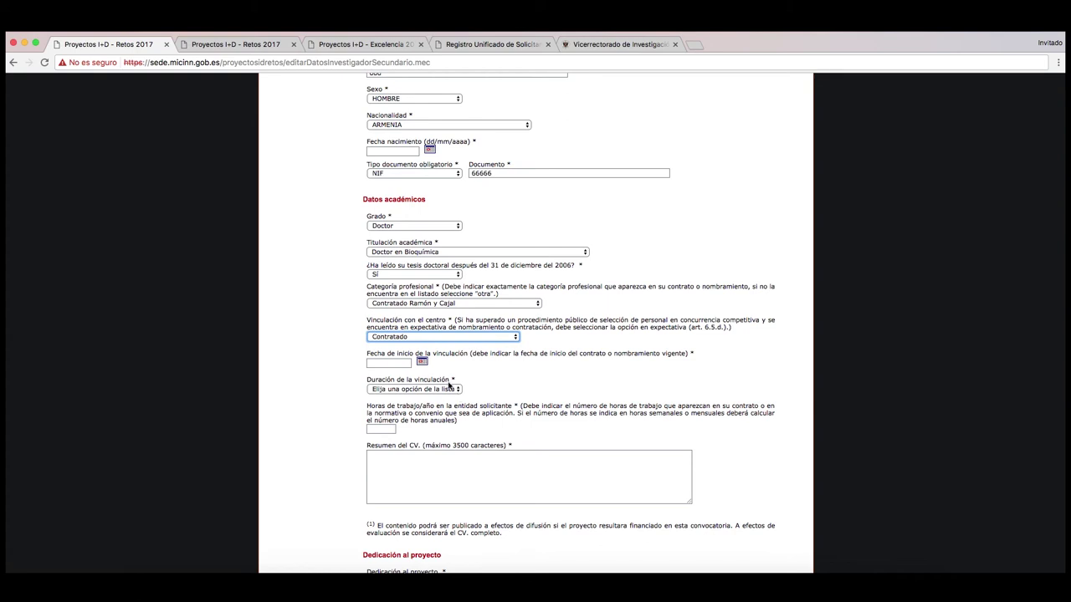
- Set the start date of the link with the centre to 03/07/2017 and its duration to Temporal
click(421, 363)
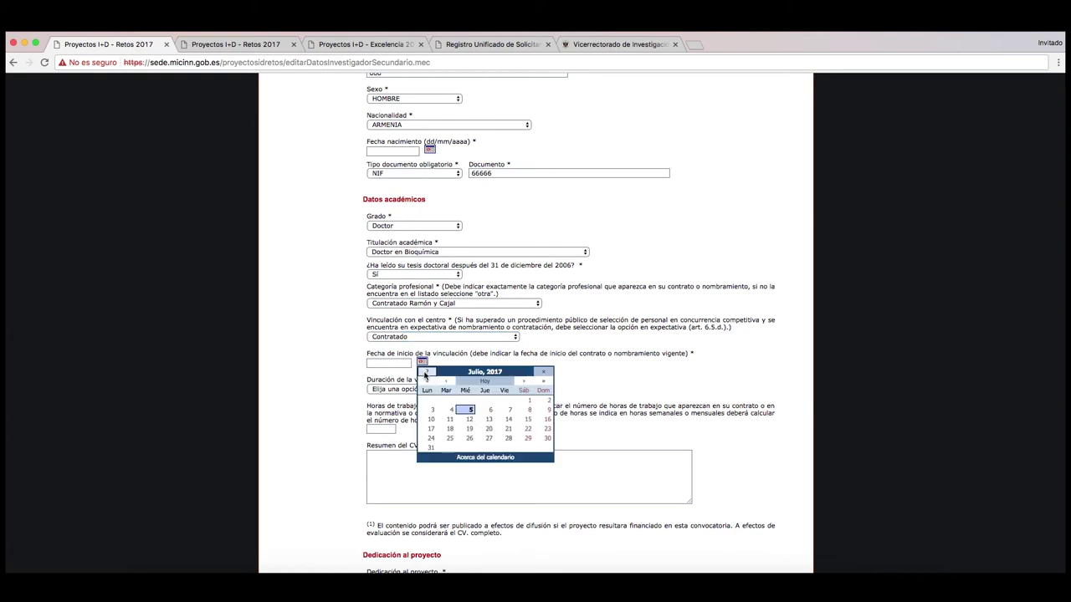
click(431, 408)
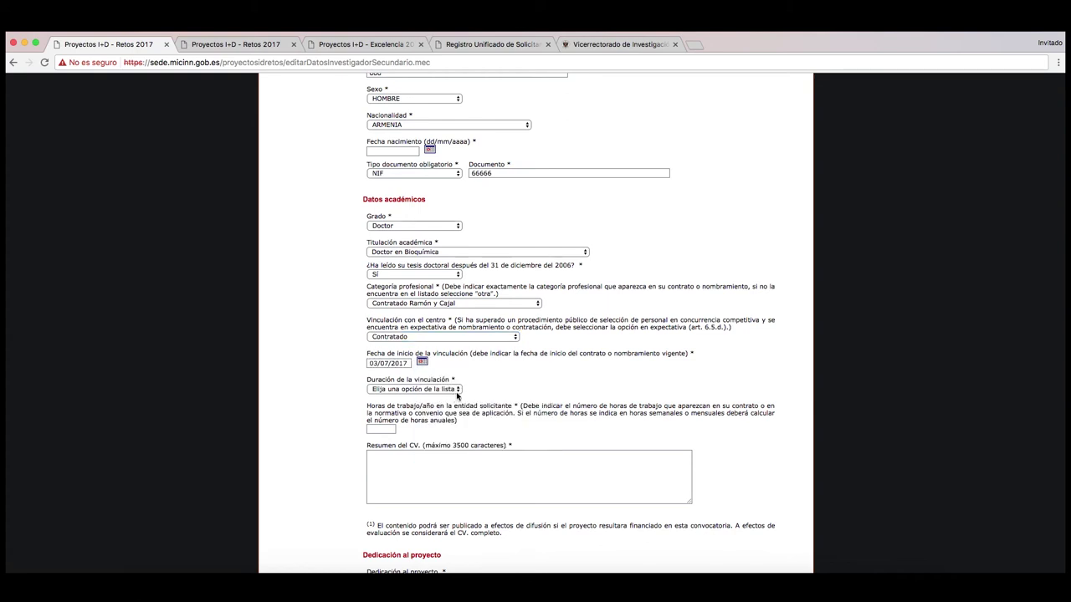
click(456, 389)
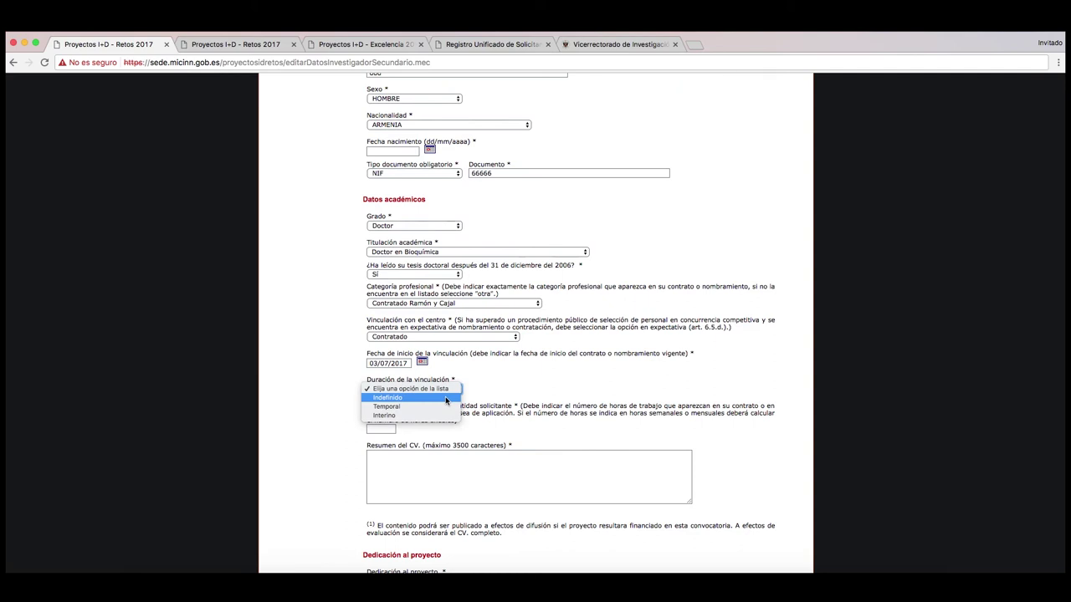
click(438, 408)
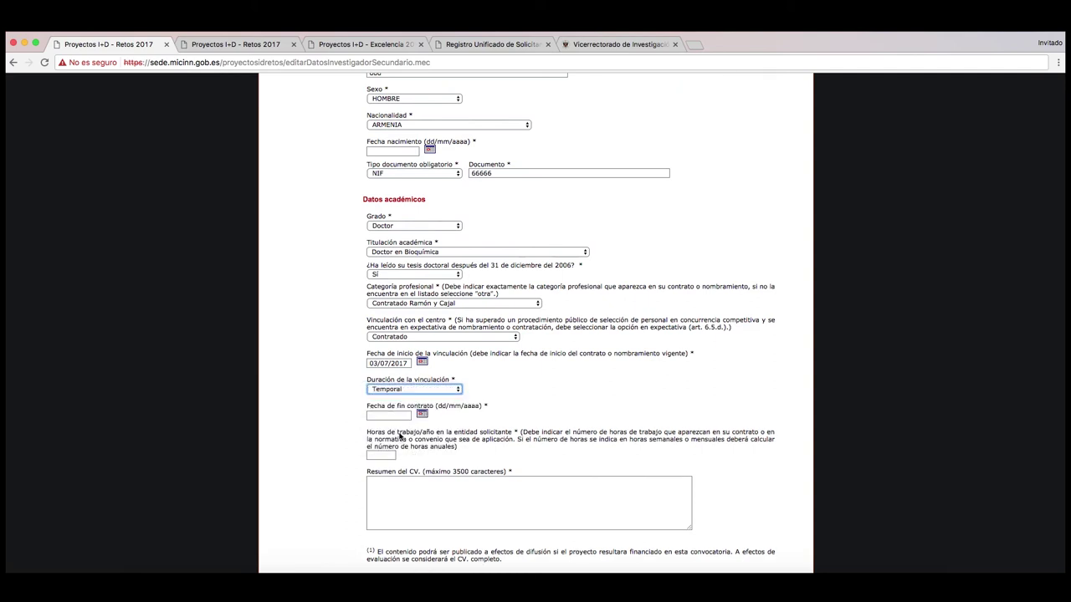
- Enter 1.560 annual working hours at the applicant entity and the placeholder text "ccccc" as the CV summary
click(404, 416)
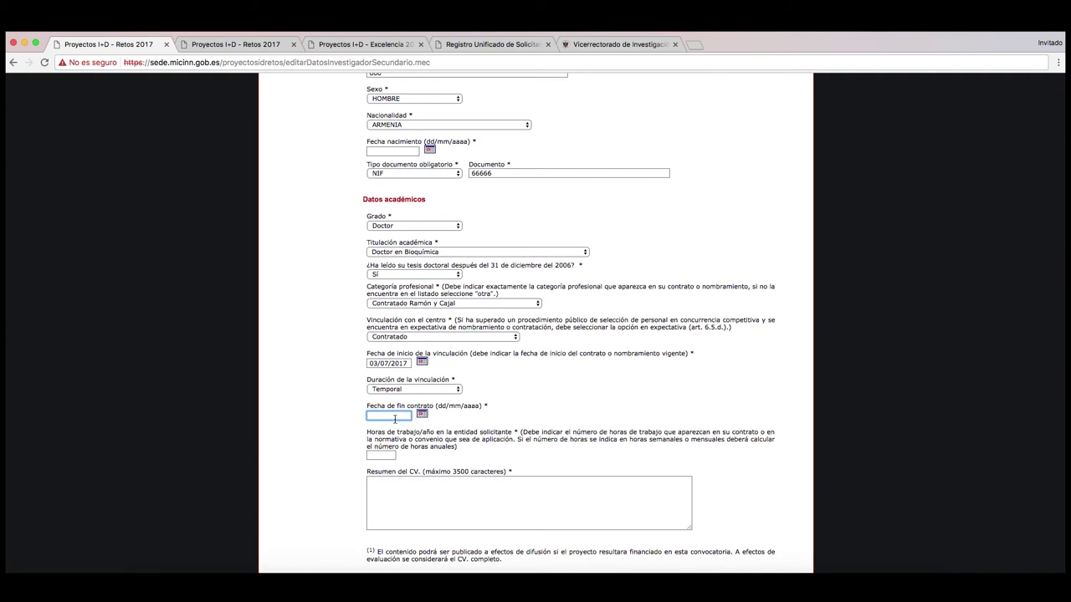
click(385, 454)
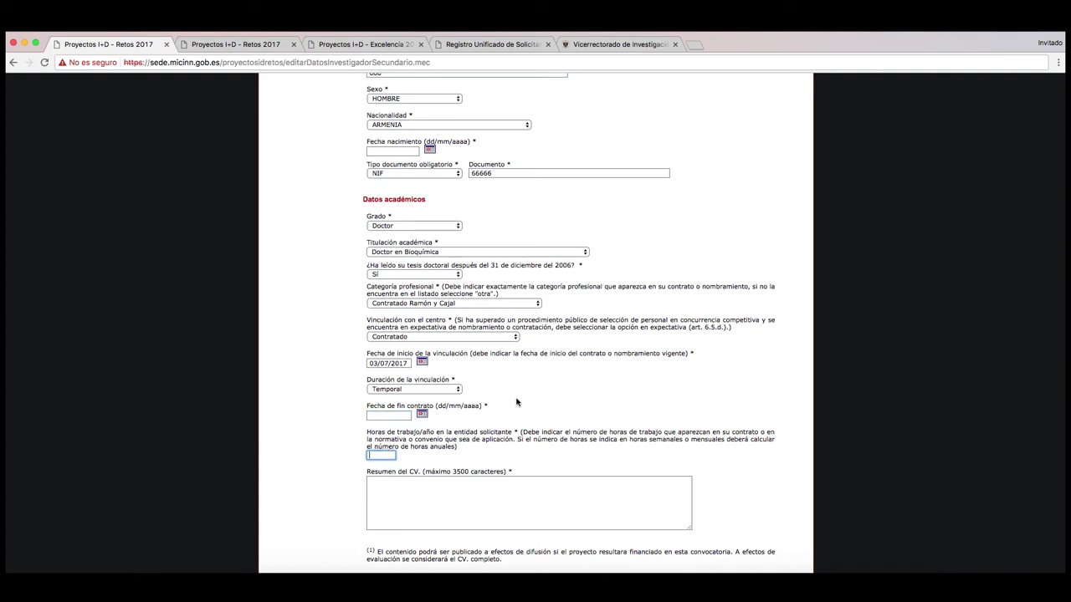
text(1.560)
scroll(559, 390, down, 3)
scroll(562, 390, down, 3)
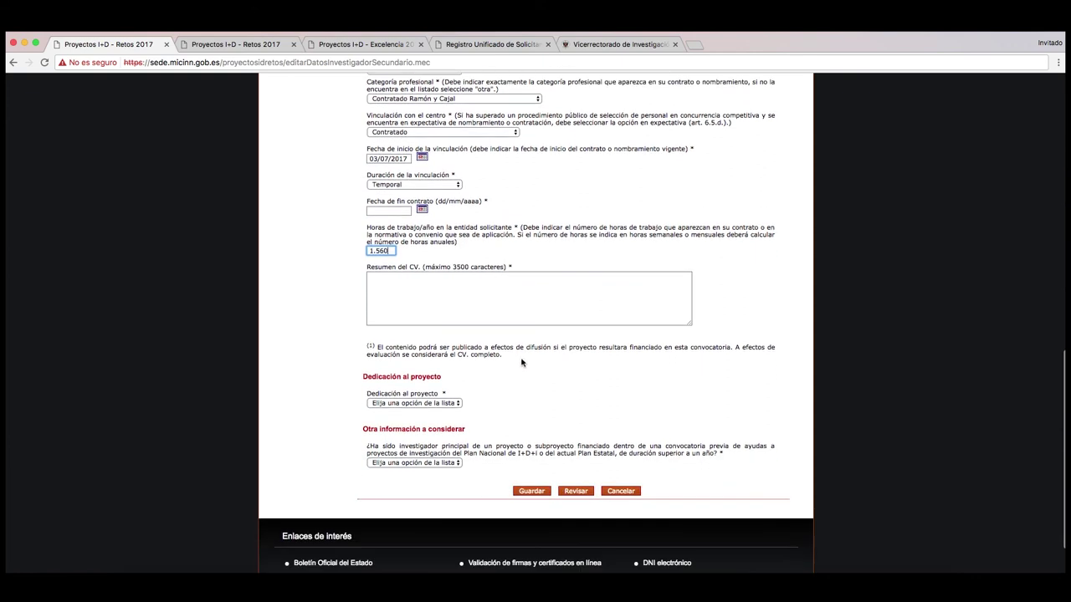
click(506, 303)
text(ccccc)
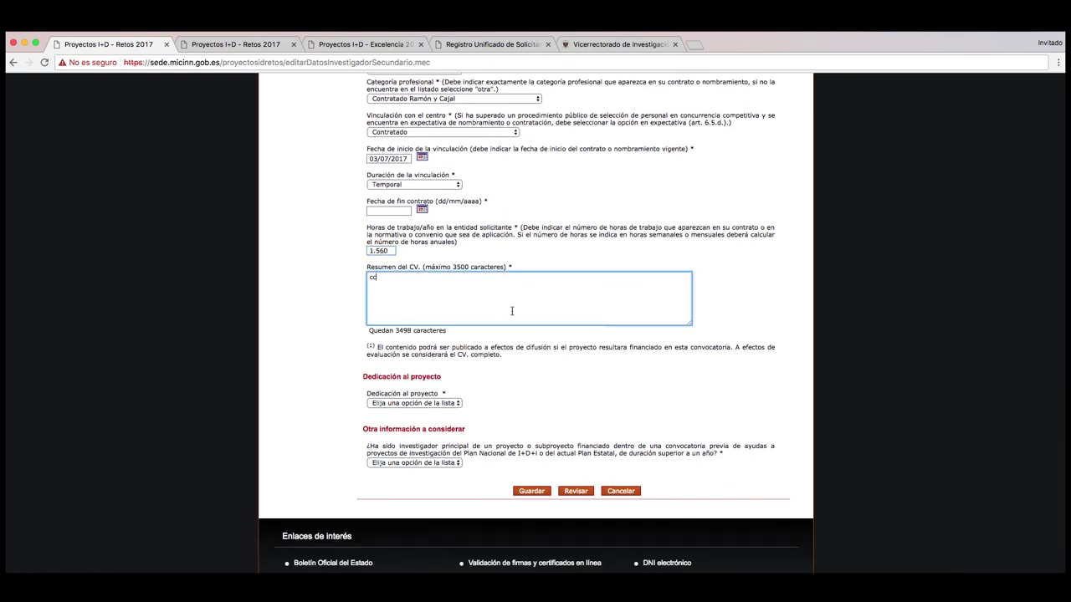
- Set the project dedication to Única, answer Sí to the previous principal investigator question, and save the second investigator's form
click(456, 403)
click(446, 412)
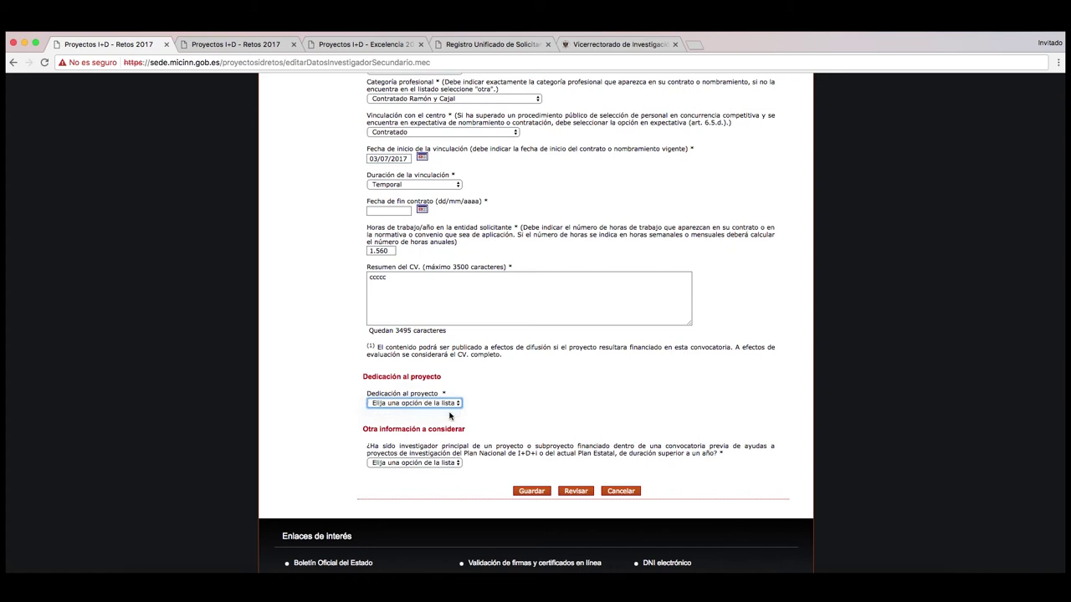
click(459, 465)
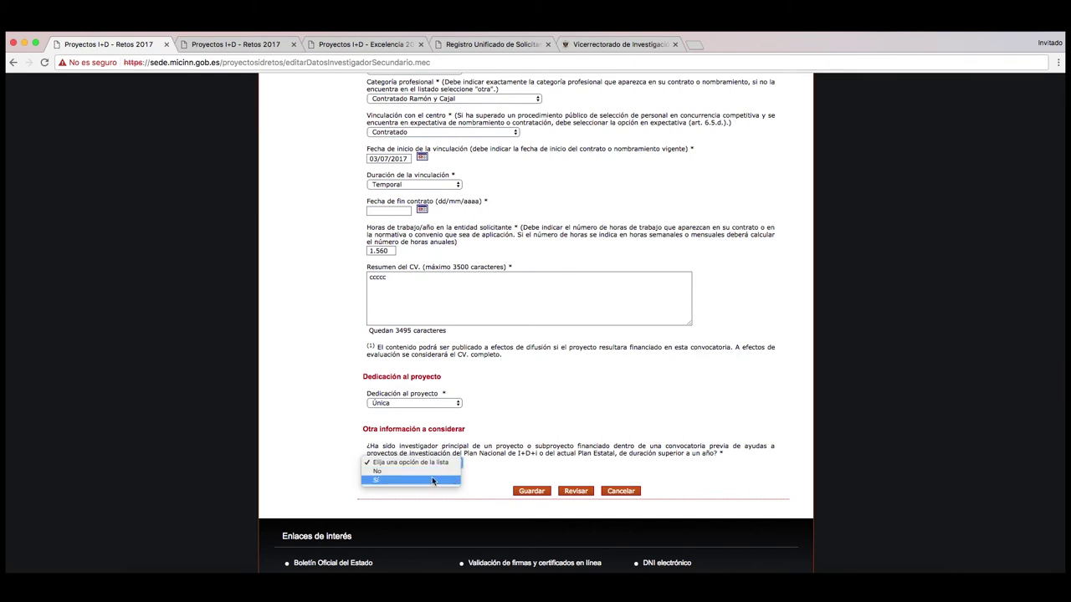
key(Escape)
key(s)
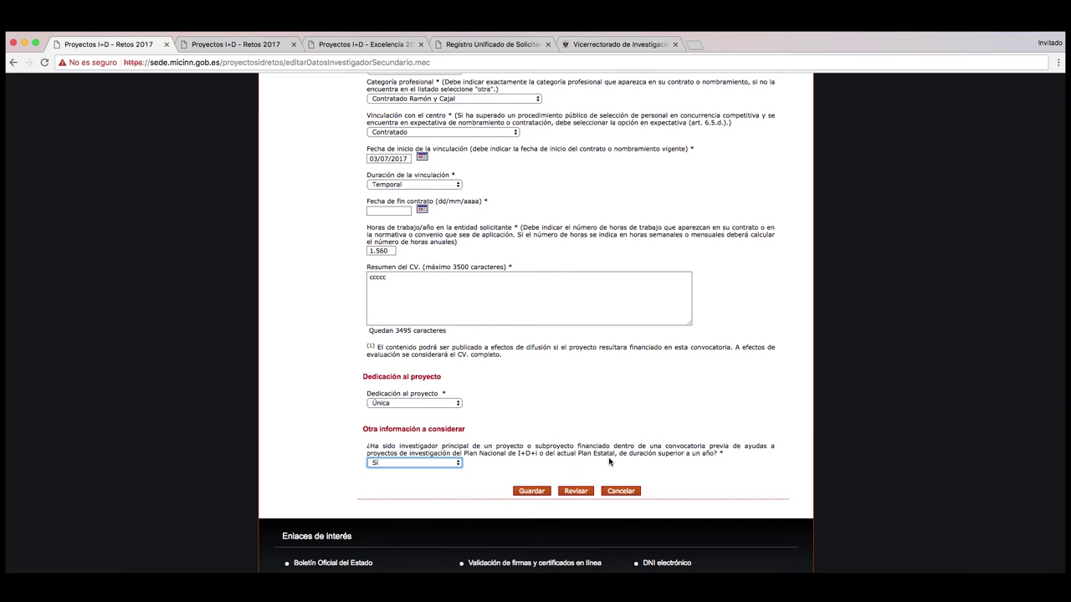
click(532, 494)
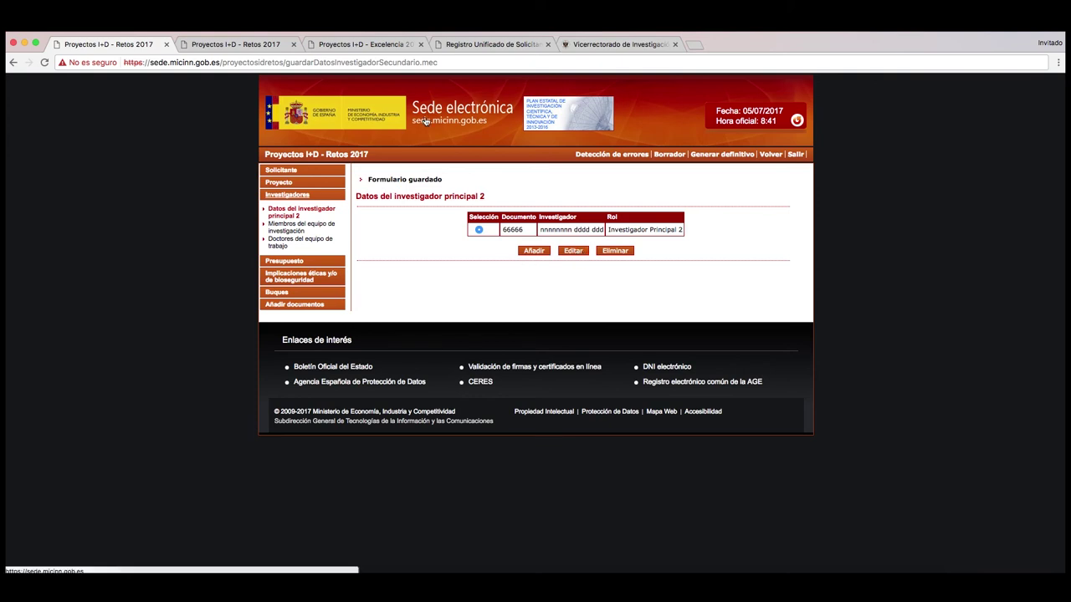
- Open a new research team member form and examine its personal and academic fields and the project dedication options
click(301, 226)
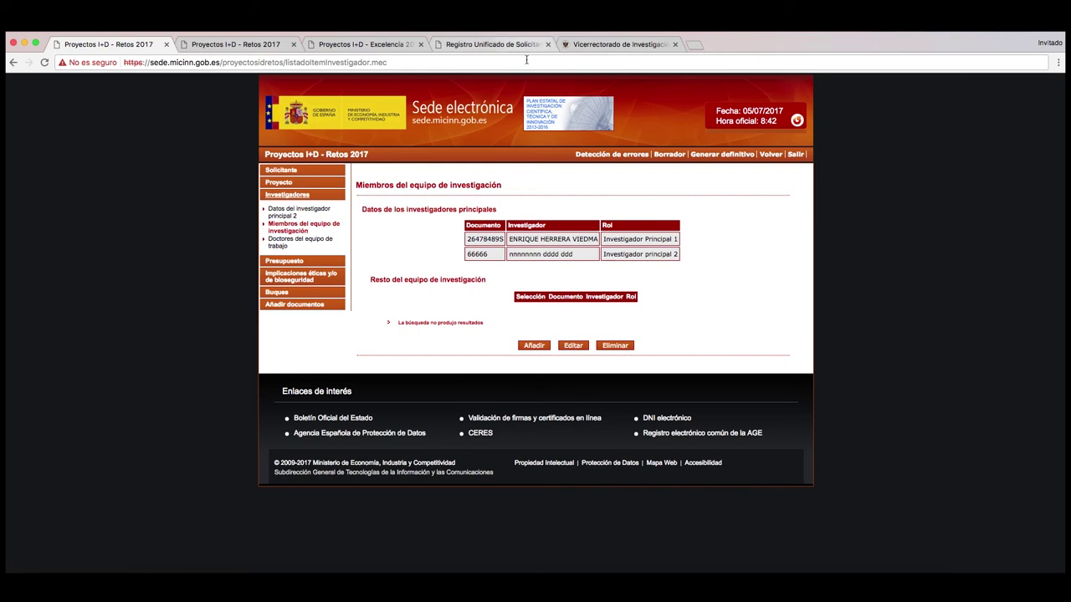
click(530, 346)
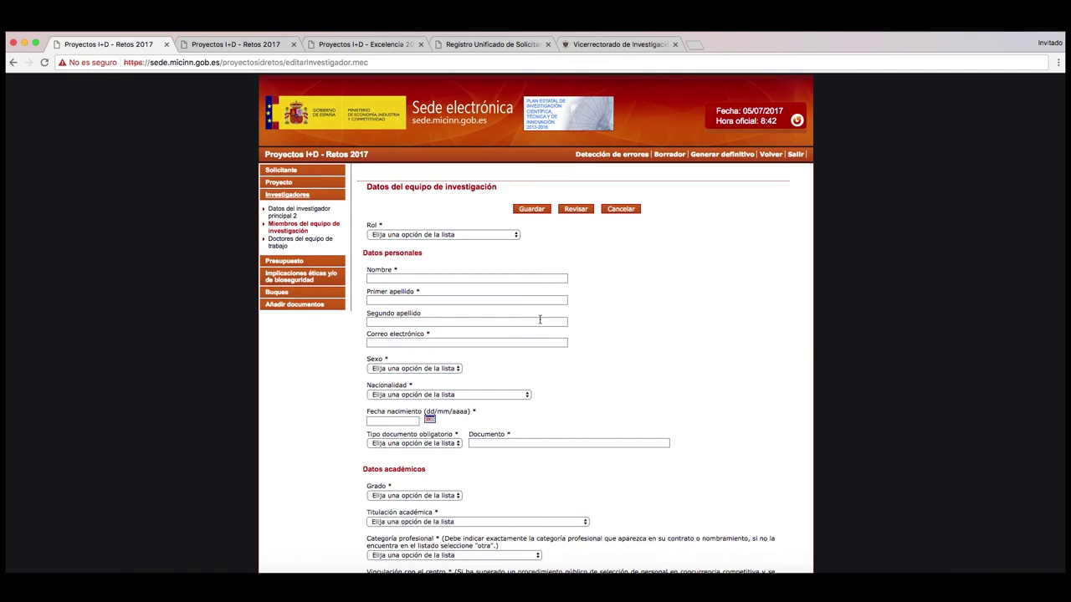
scroll(581, 362, down, 2)
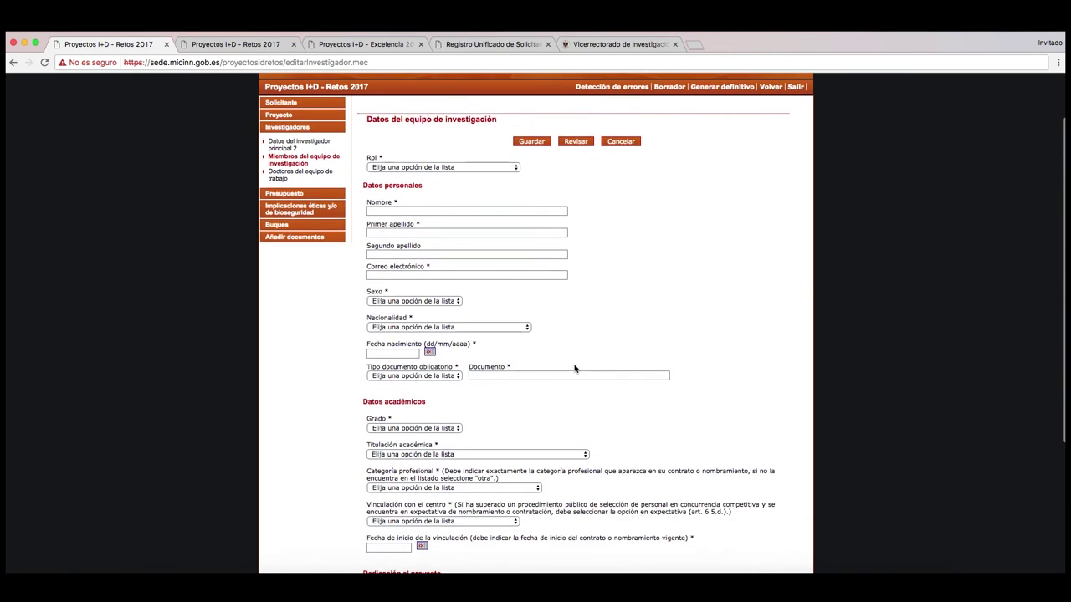
scroll(564, 411, down, 3)
scroll(563, 412, down, 1)
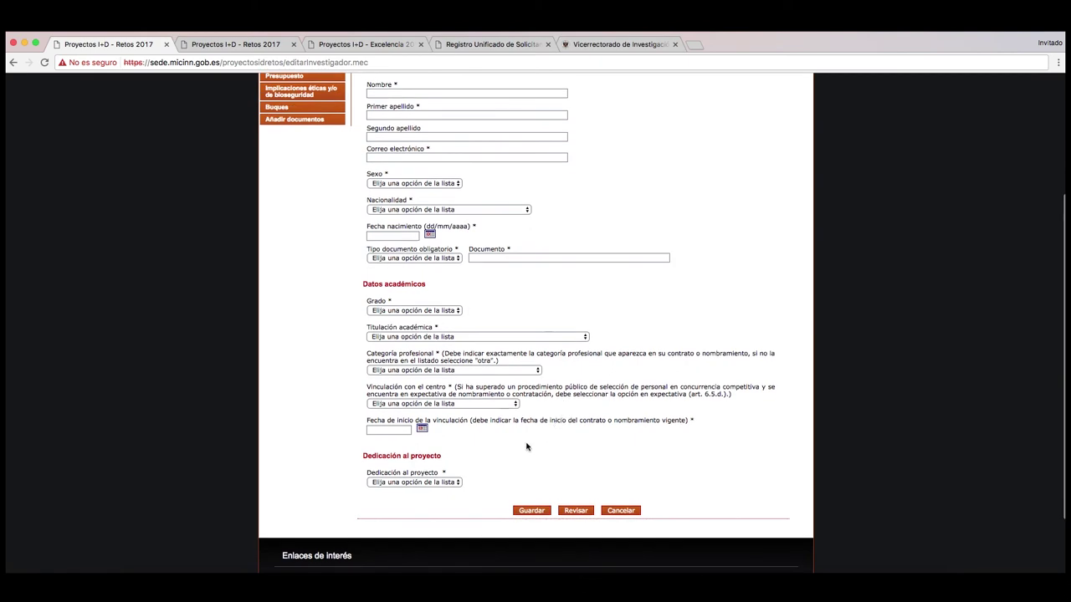
click(456, 484)
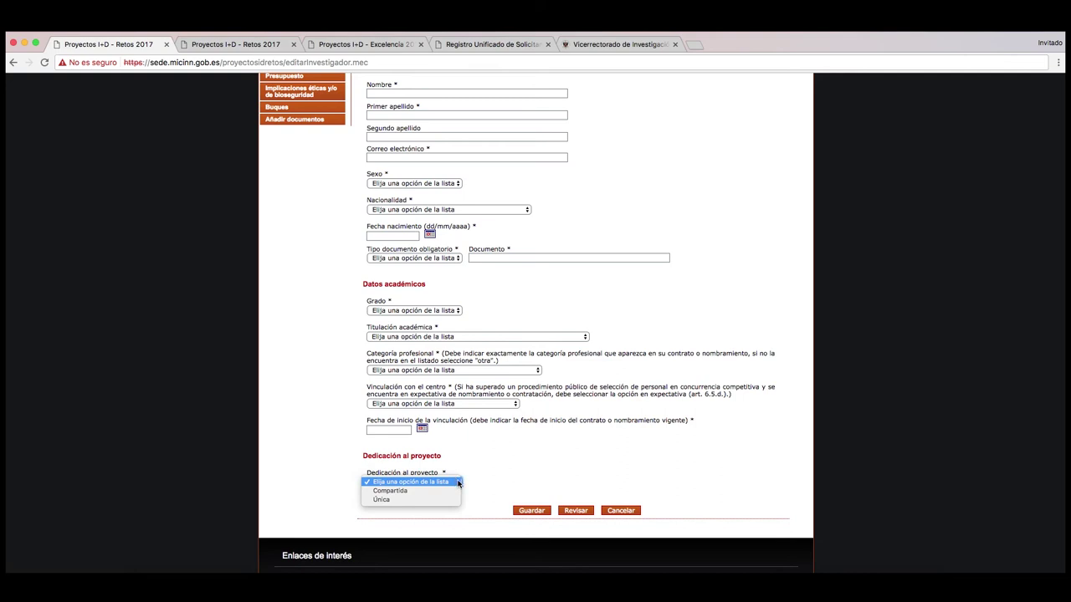
click(533, 514)
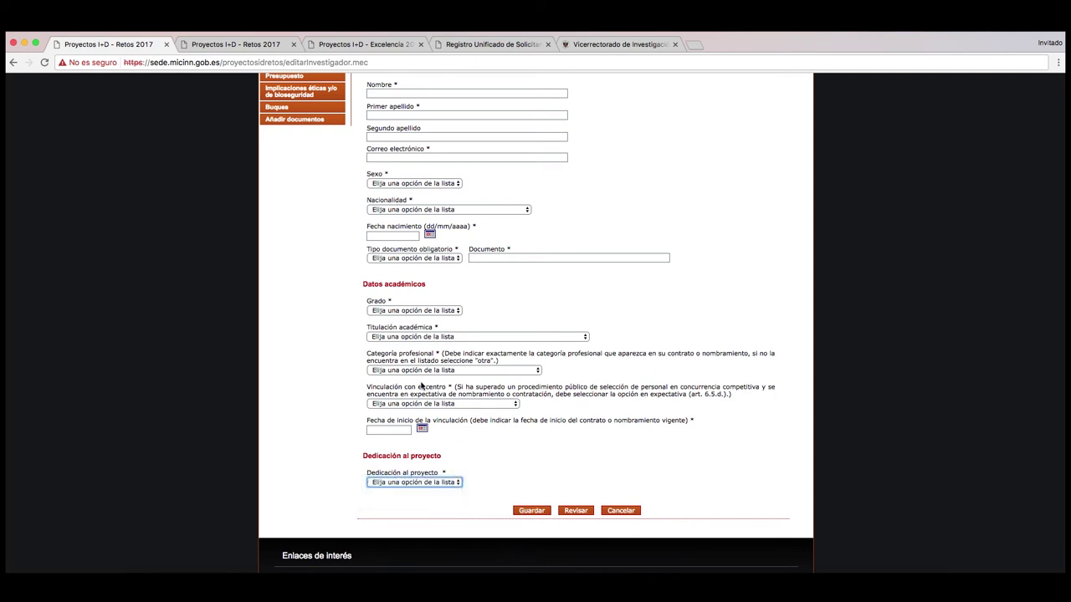
scroll(298, 174, down, 1)
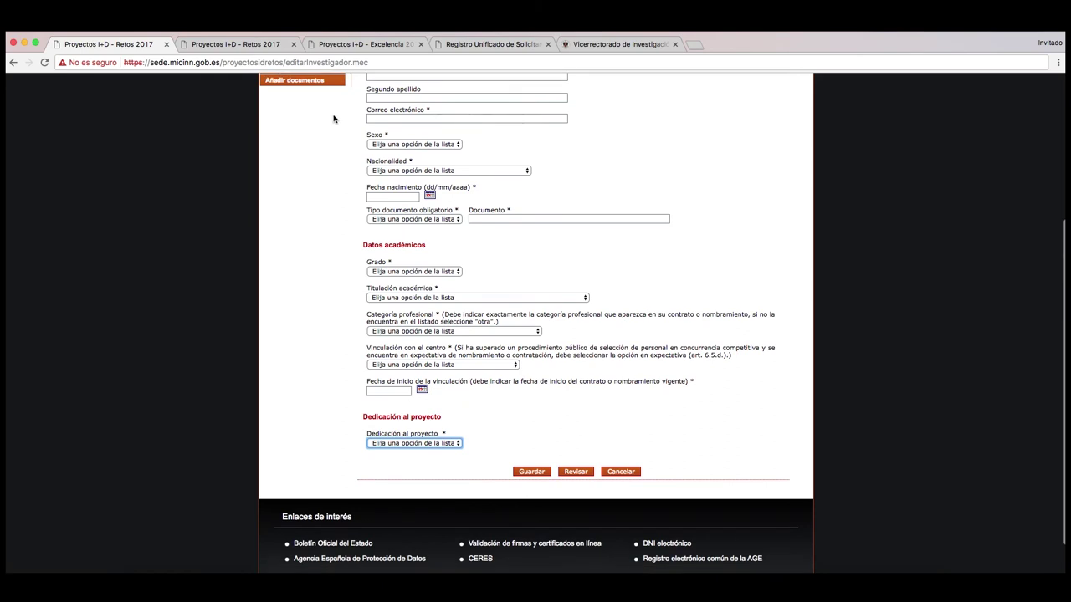
- Start a new entry in the list of doctors of the work team (Doctores del equipo de trabajo)
scroll(337, 129, up, 2)
scroll(339, 135, up, 1)
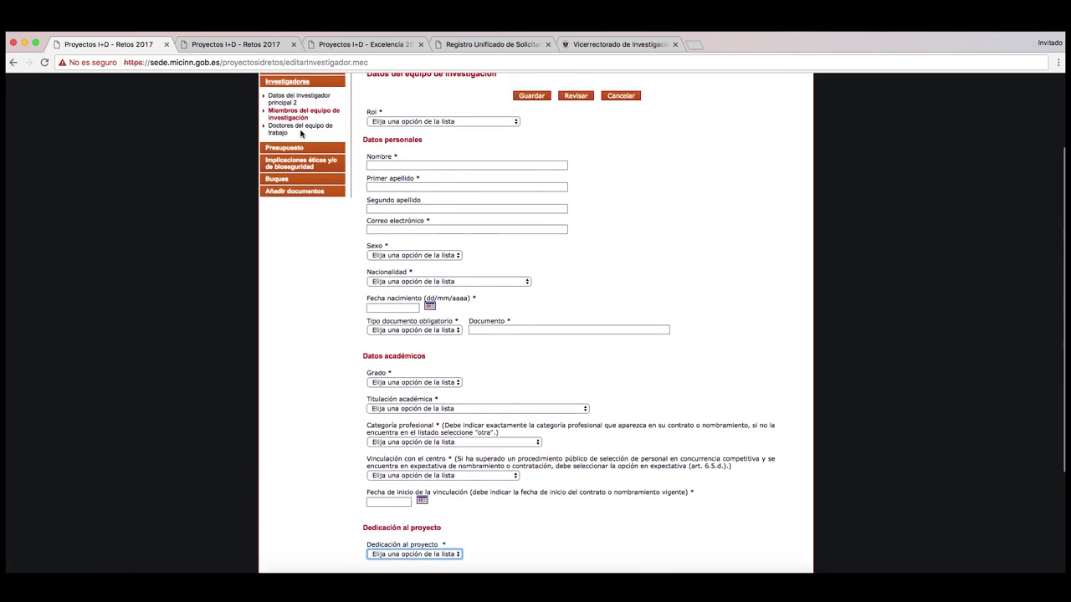
click(301, 135)
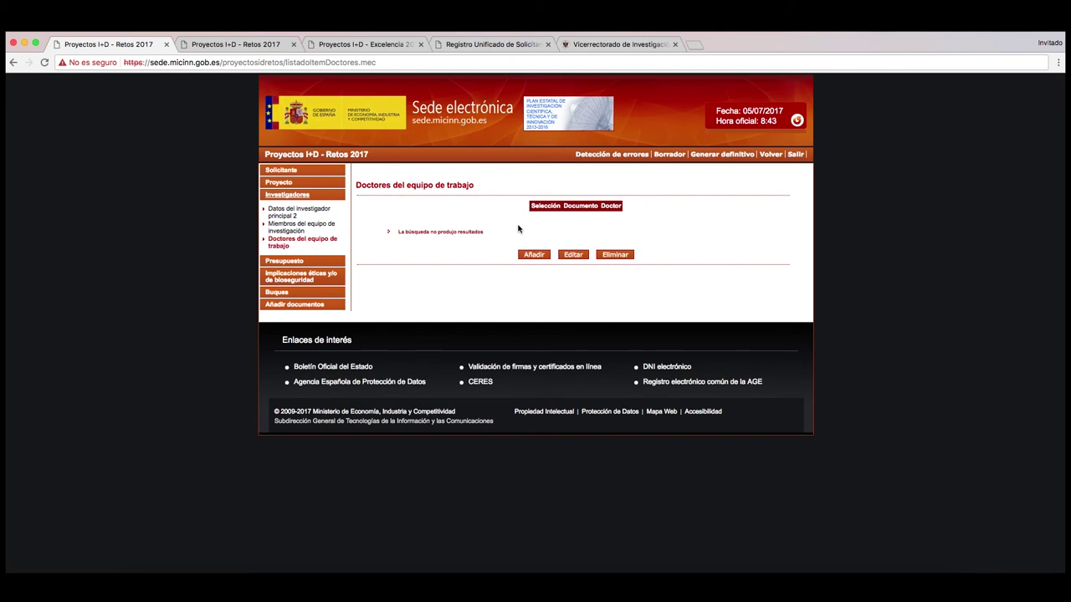
click(523, 257)
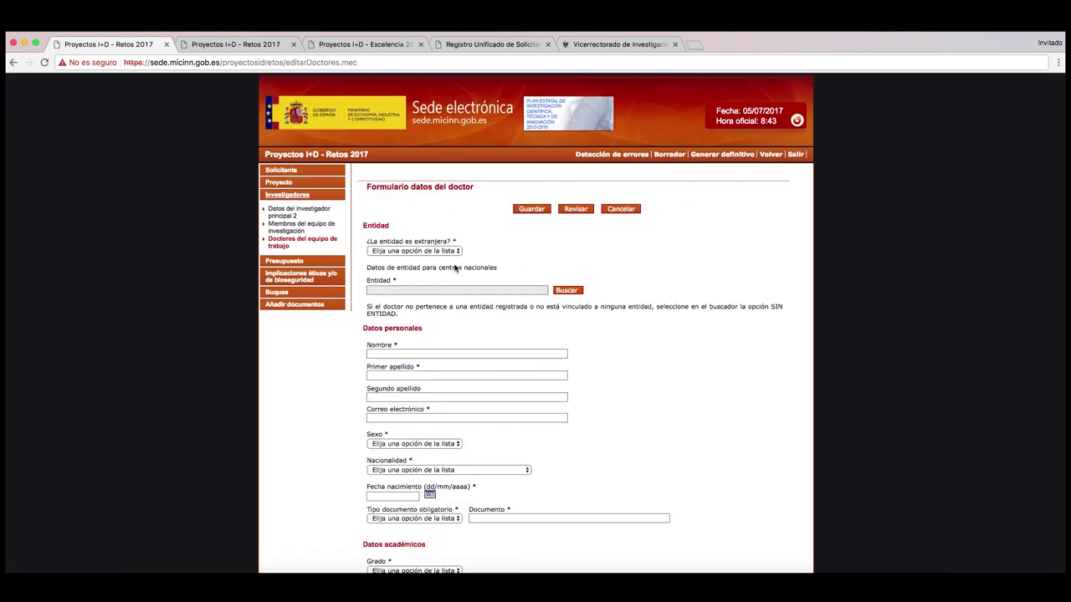
- Mark the doctor's entity as foreign, name it "universidad de paris" and set its country to FRANCIA
click(457, 252)
click(438, 266)
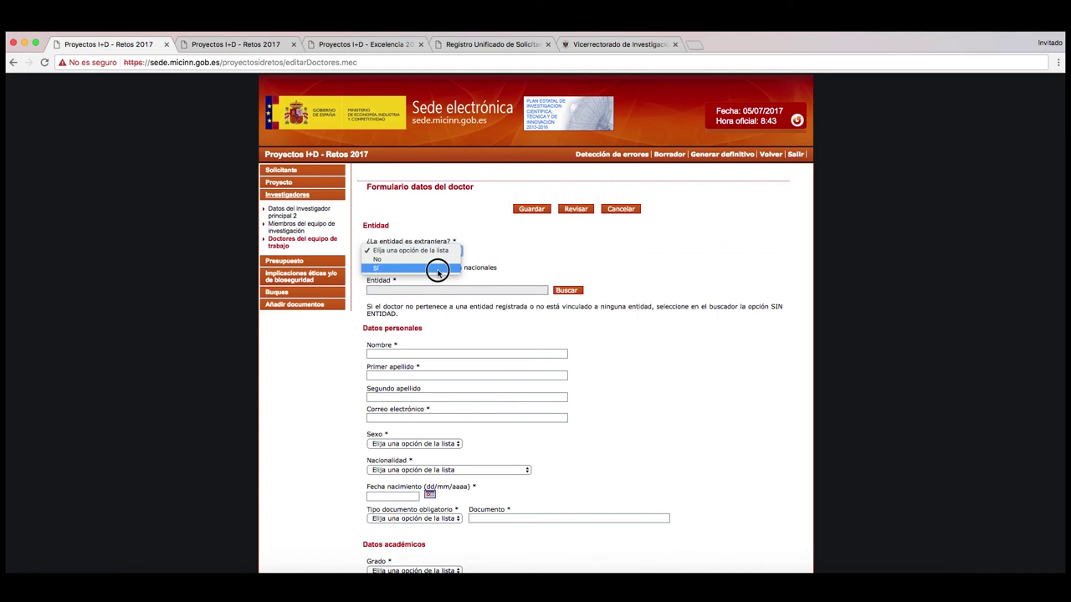
click(415, 288)
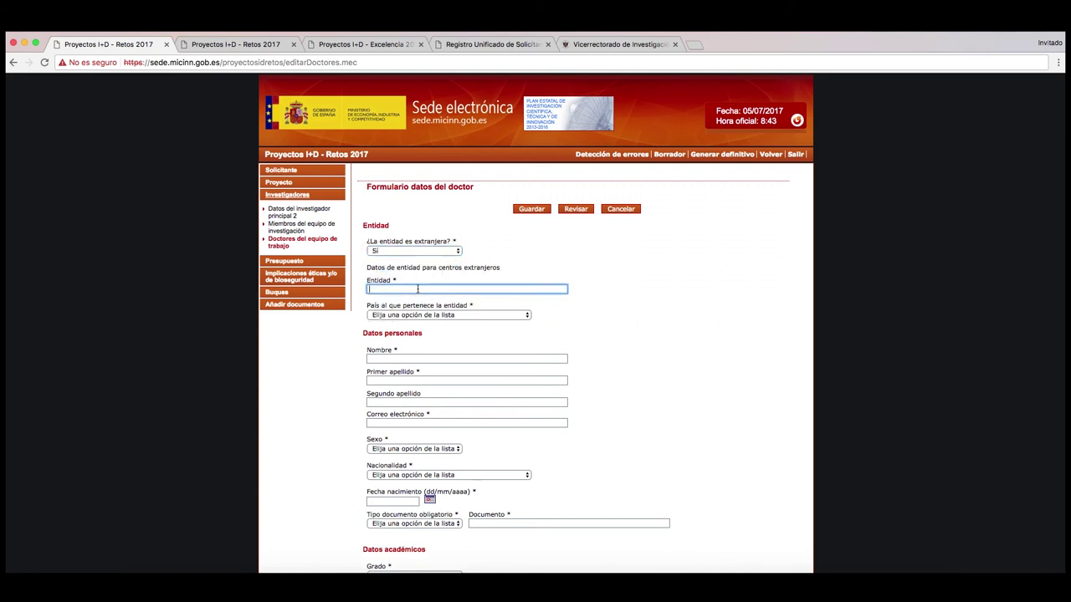
text(universidad de paris)
click(527, 316)
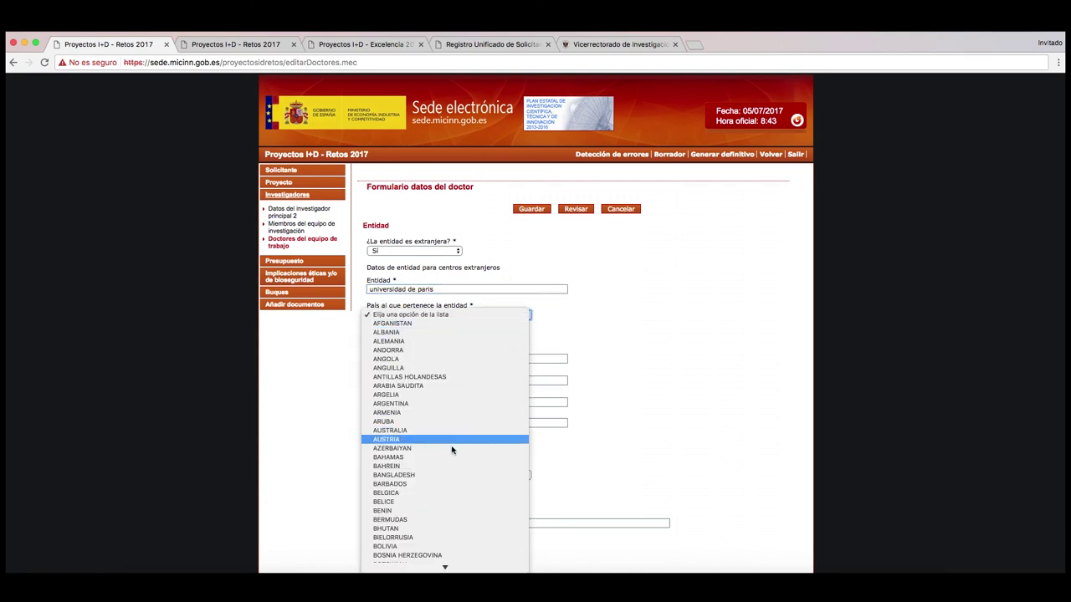
mouse_move(444, 568)
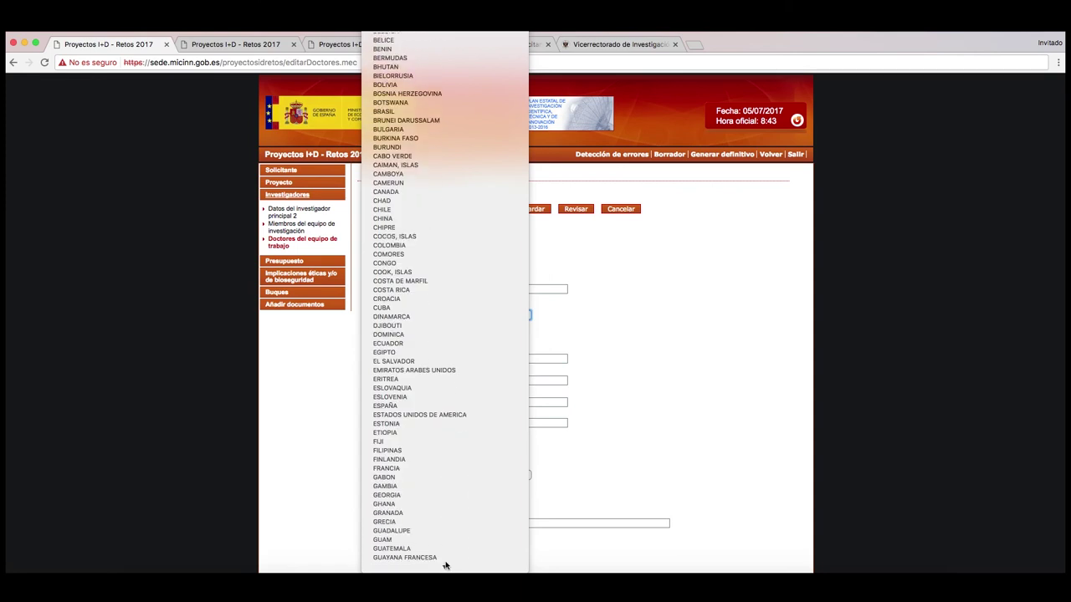
key(Escape)
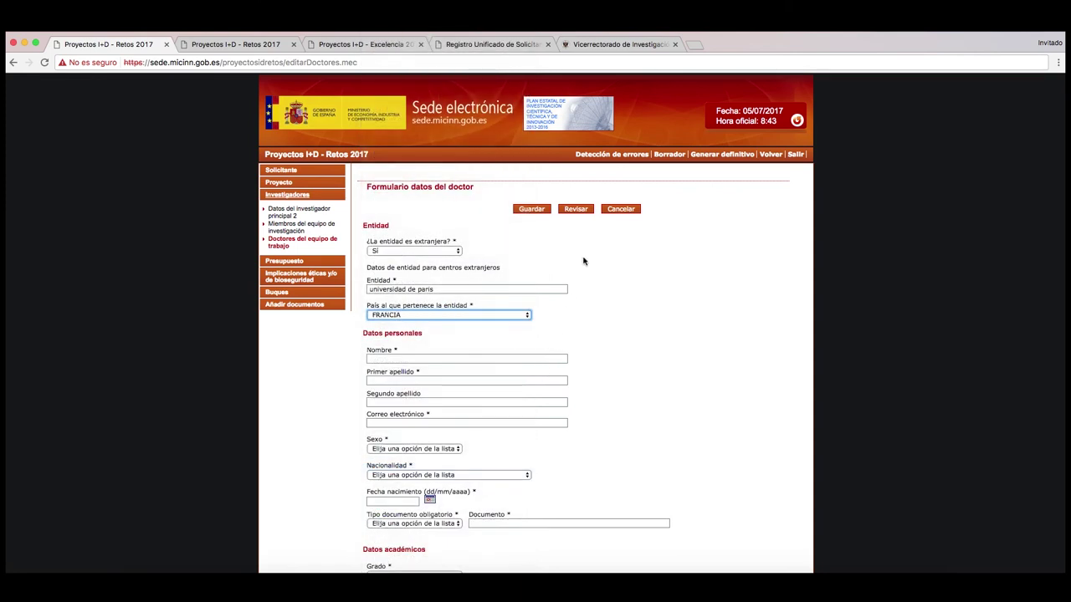
- Mark the doctor's entity as not foreign, search the national entities for "sin entidad" and select SIN ENTIDAD
click(459, 252)
click(435, 242)
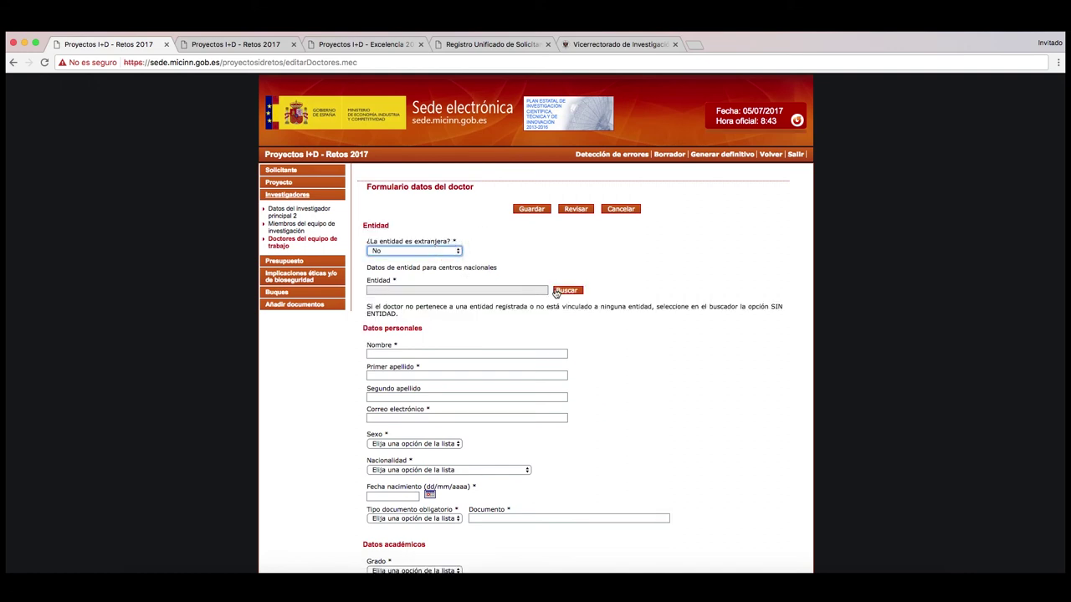
click(562, 291)
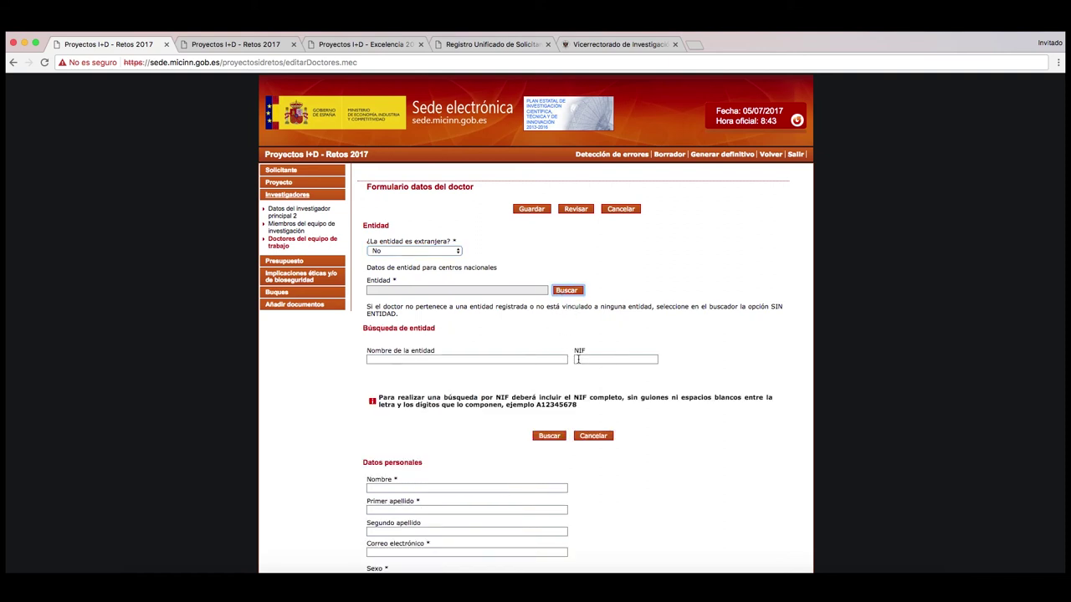
click(549, 436)
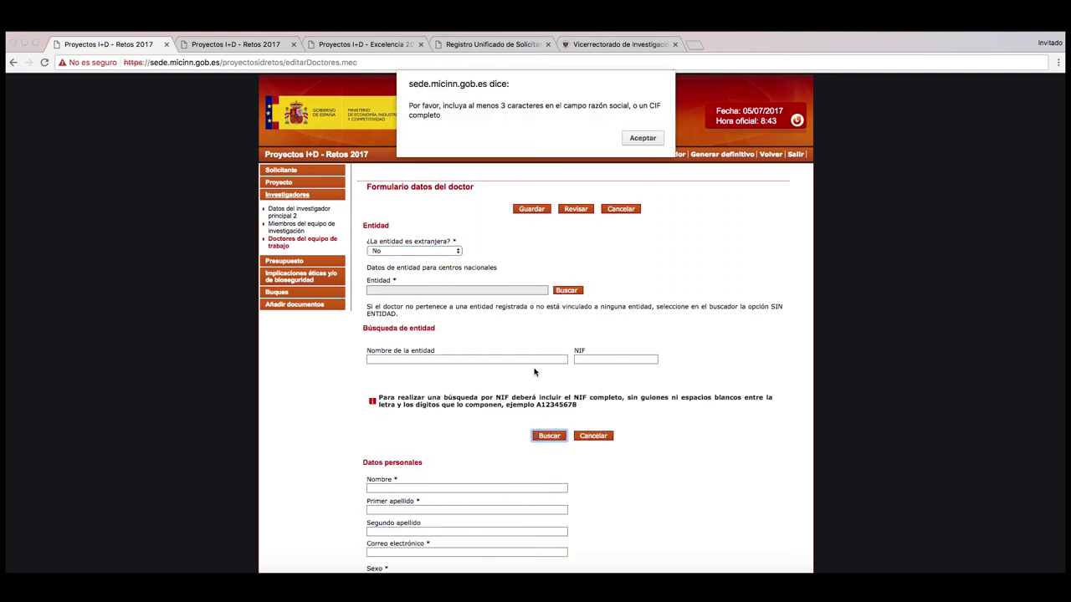
click(633, 141)
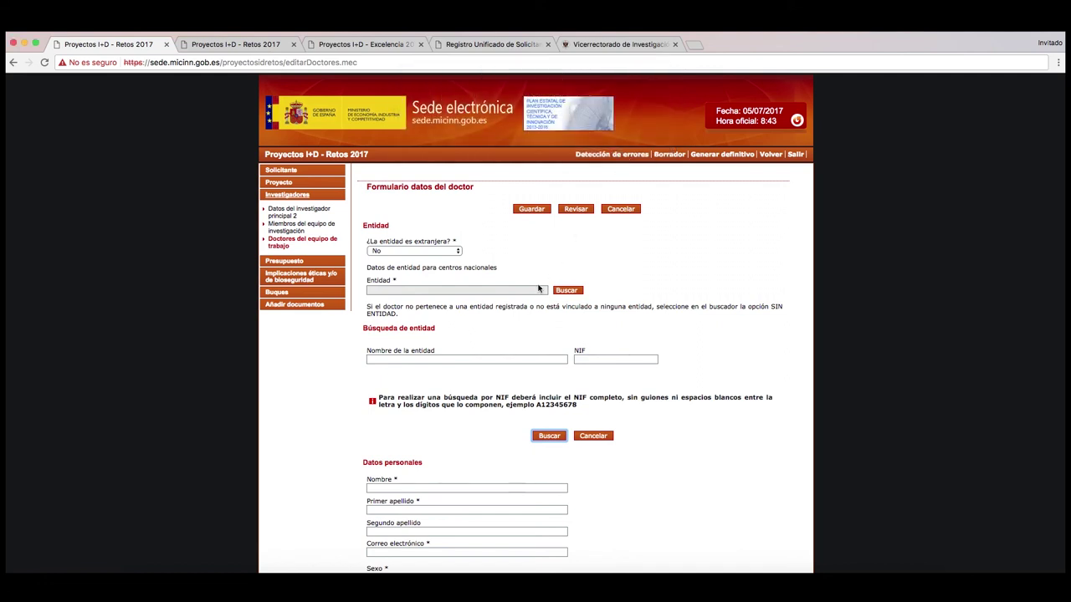
click(481, 359)
text(sin entidad)
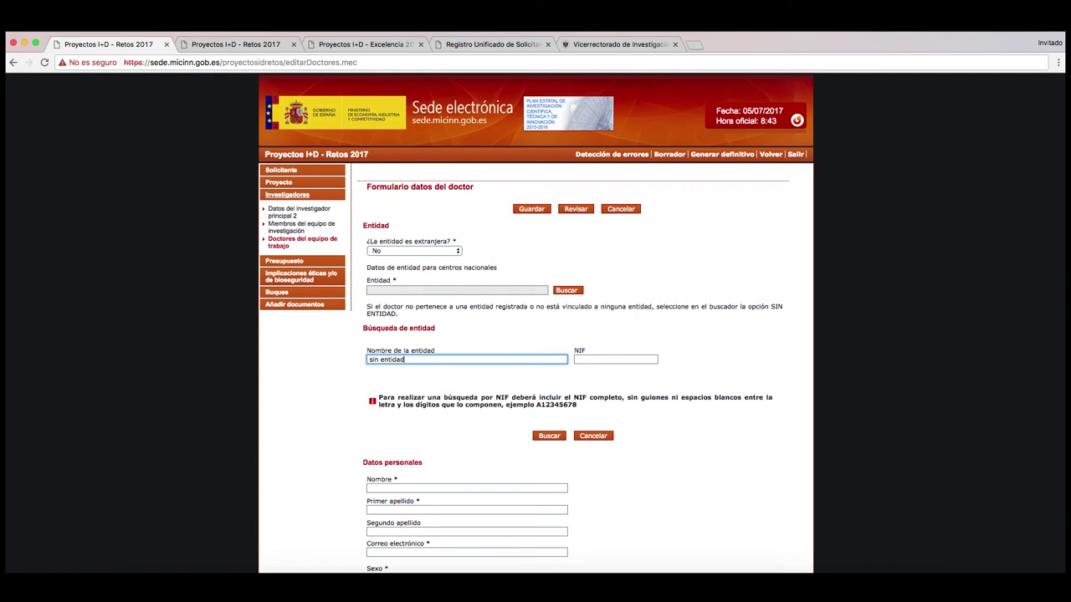
click(549, 437)
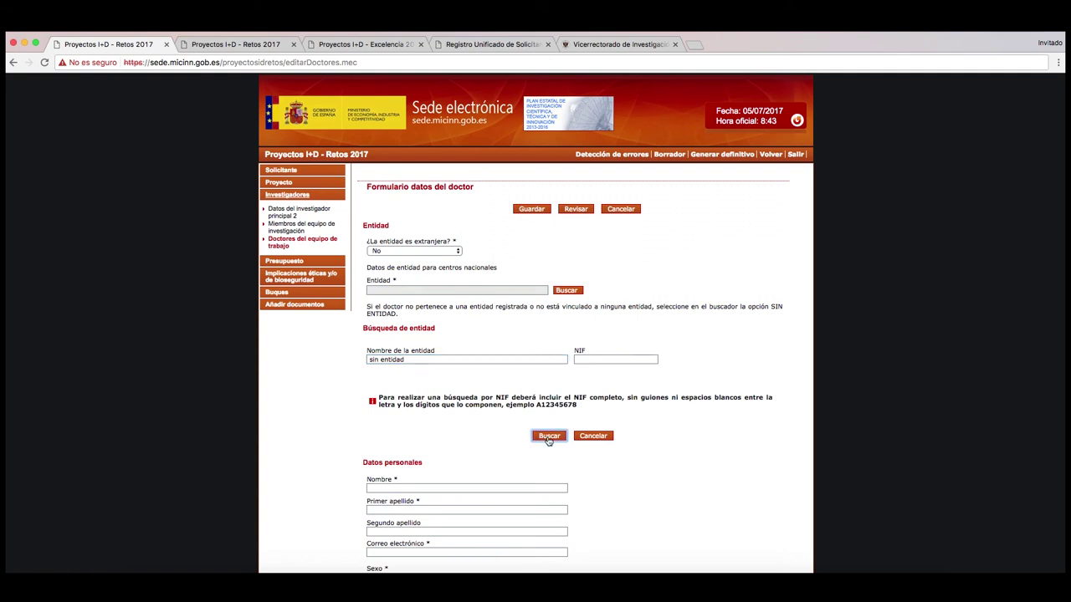
click(599, 493)
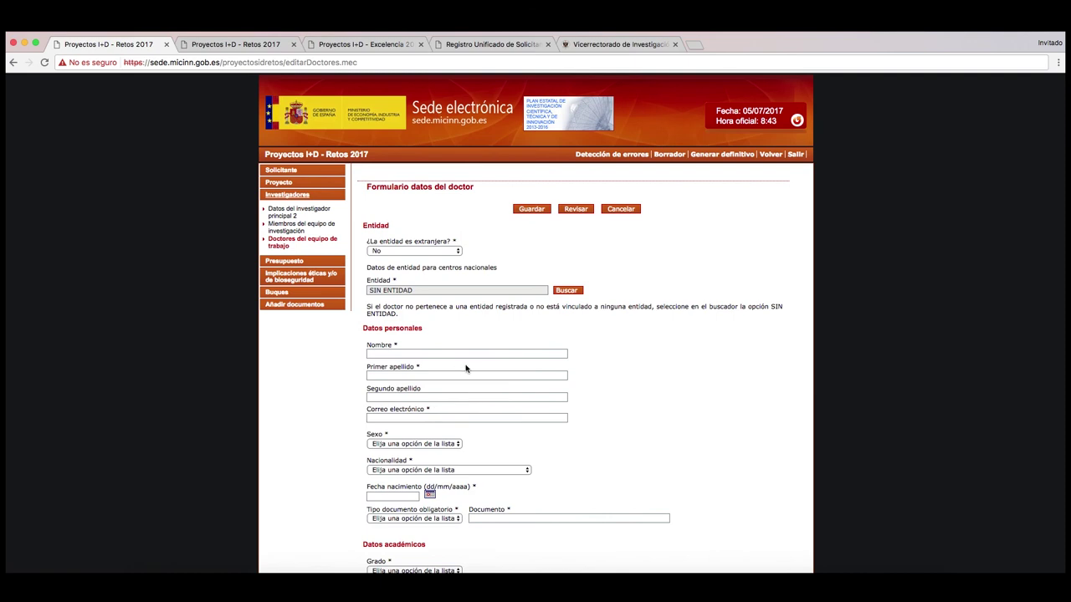
- Examine the doctor form's remaining personal fields and its Grado options, and try to save the form
scroll(466, 365, down, 1)
scroll(466, 365, down, 4)
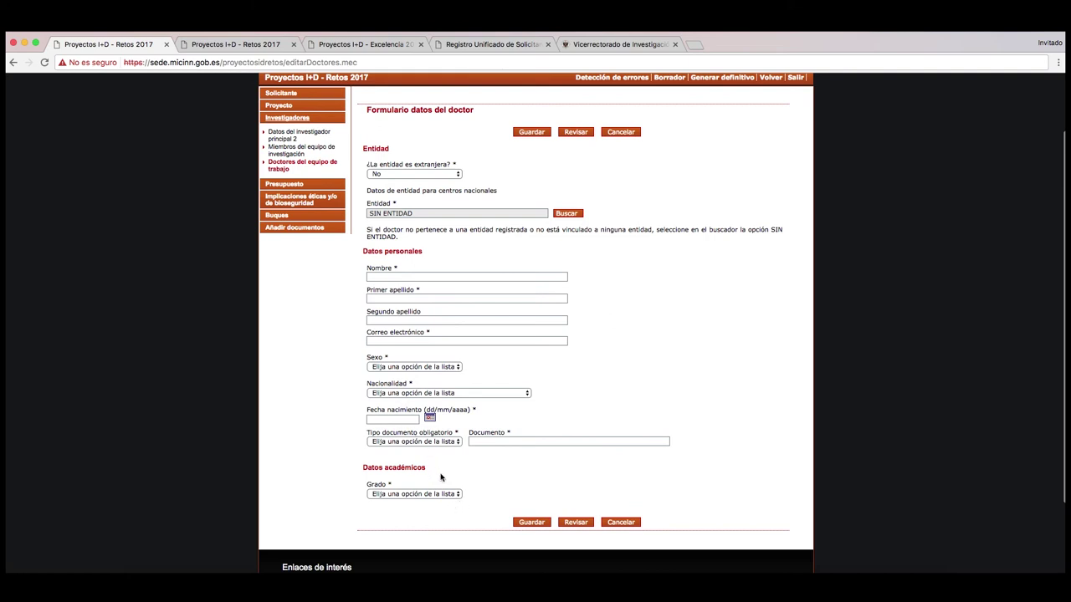
click(457, 496)
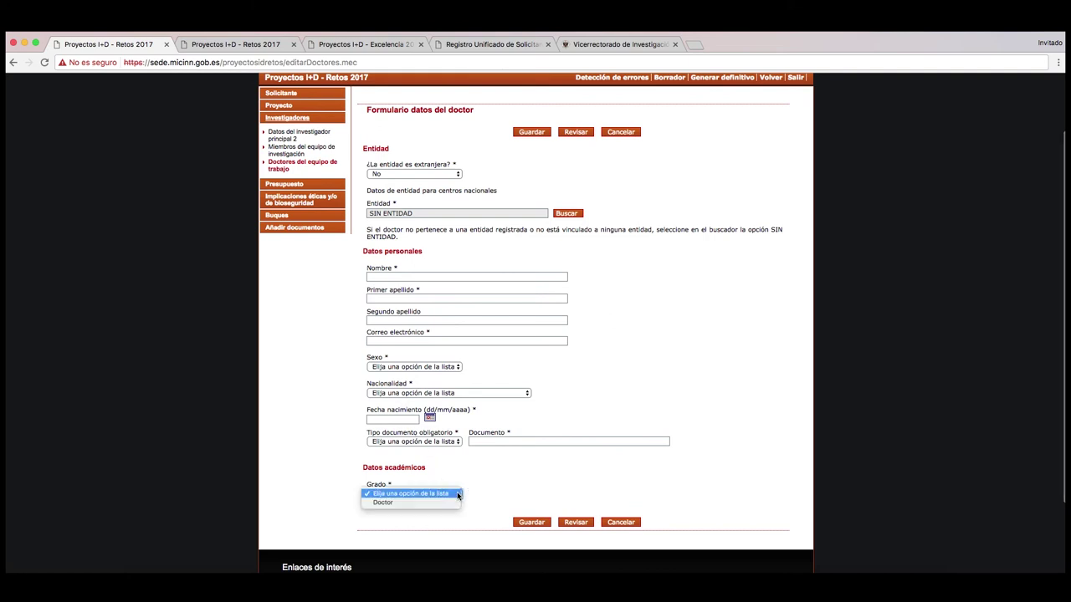
click(479, 485)
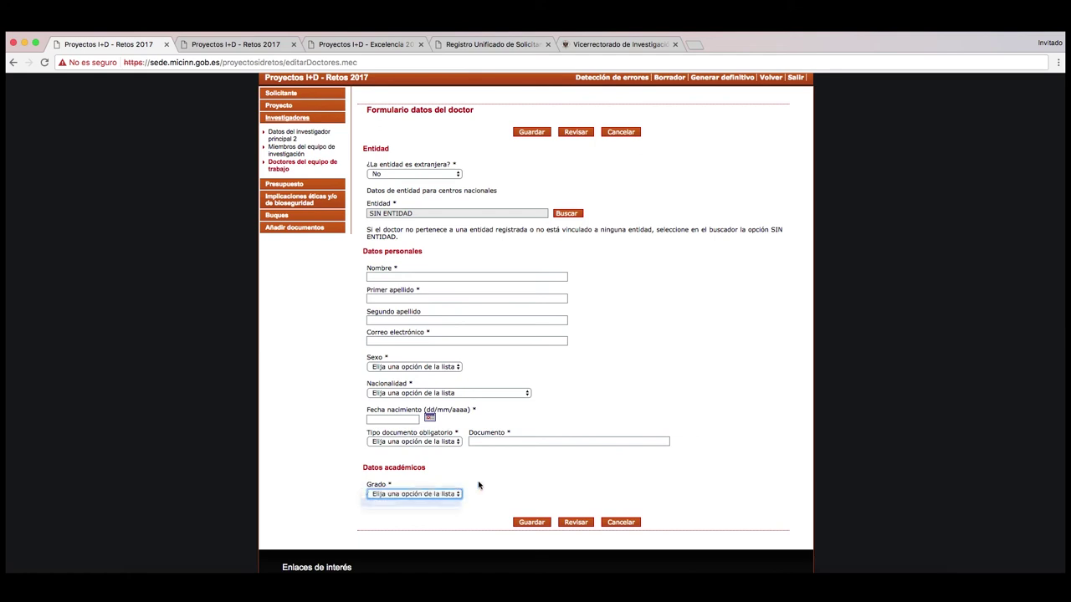
click(519, 523)
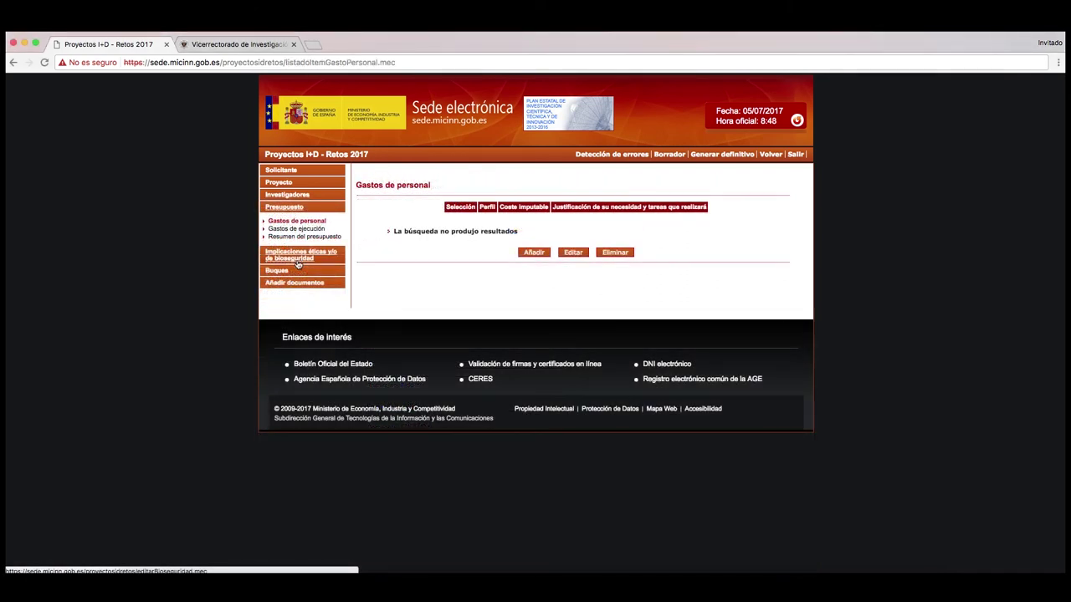
- Open the personnel expenses list (Gastos de personal) in the project budget
click(287, 222)
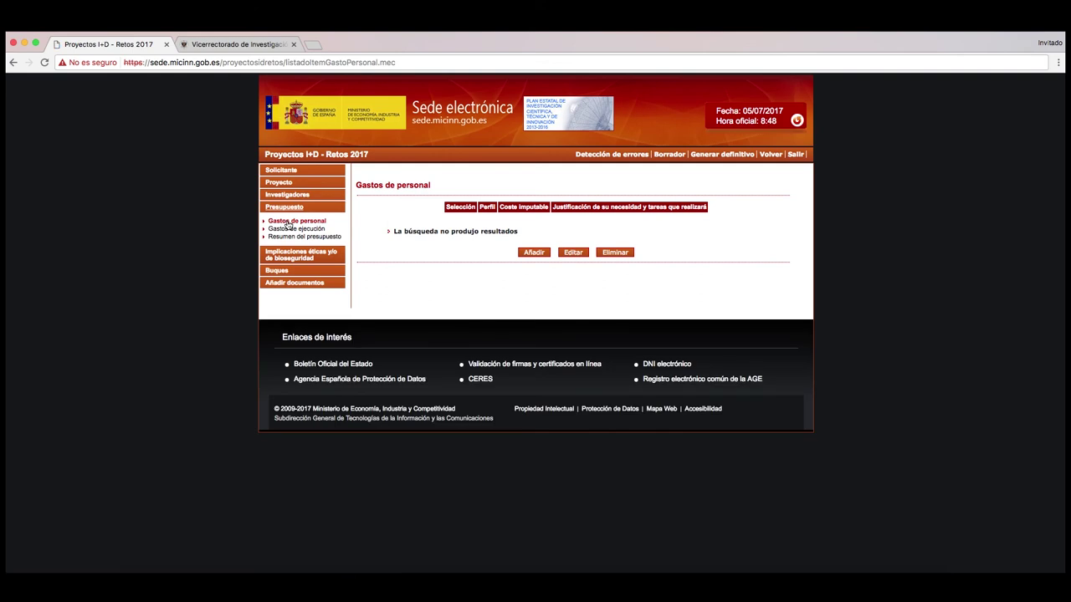
- Add a new personnel expense and consult the cotizaciones2017 contract cost tables on the Vicerrectorado de Investigación page before returning to the form
click(527, 252)
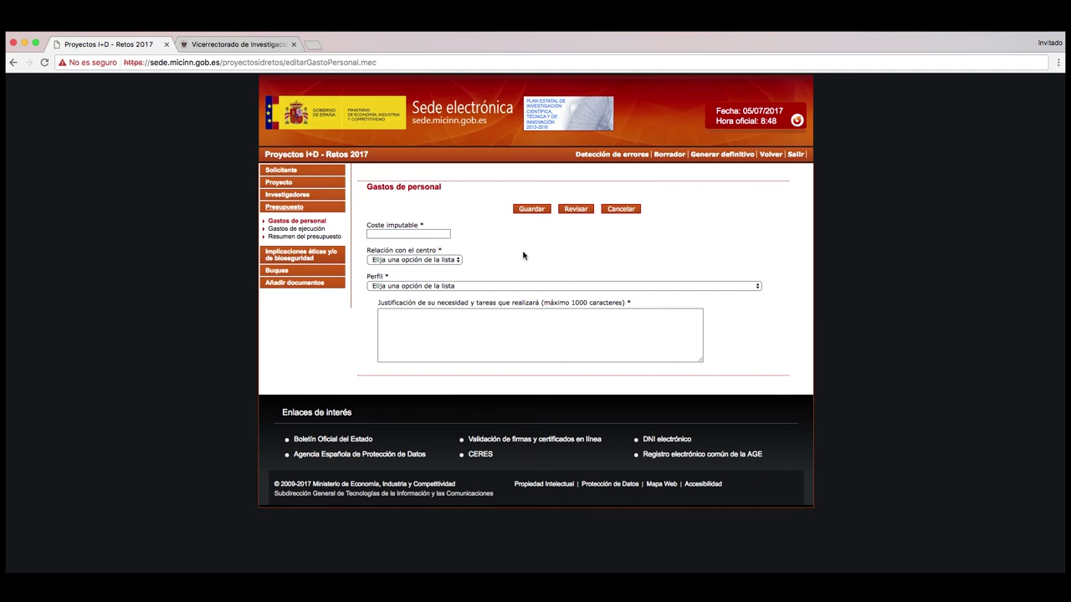
click(277, 46)
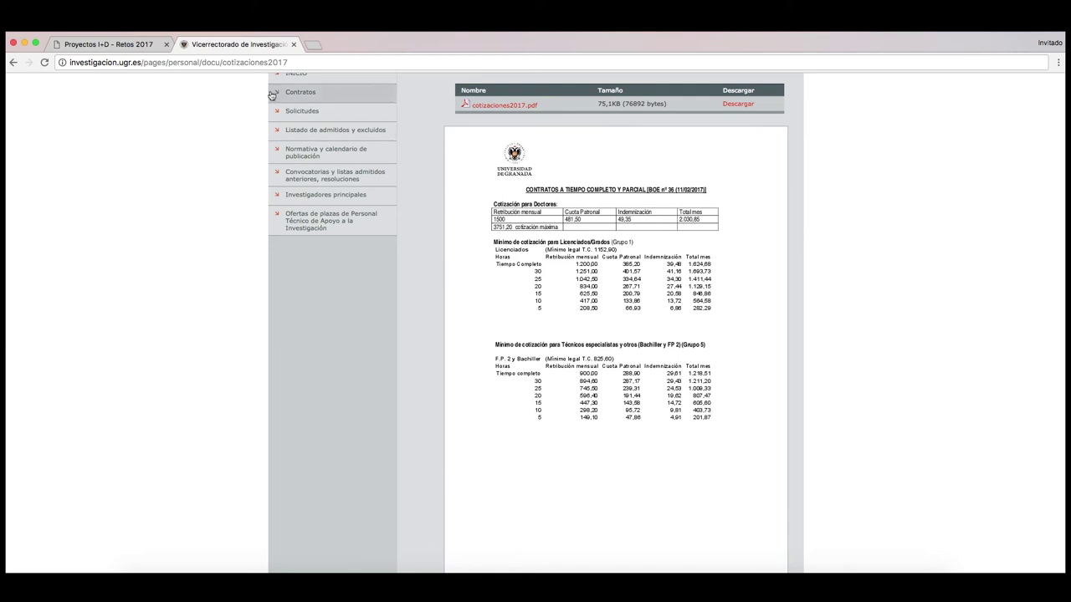
click(141, 44)
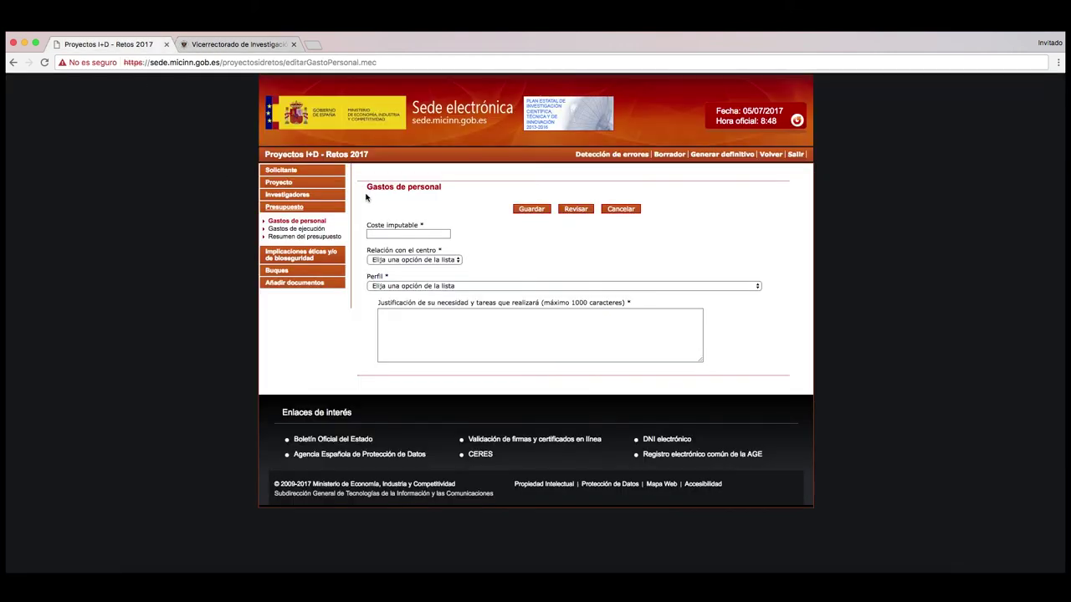
- Set the expense's relation with the centre to Nueva contratación and its profile to Doctorado
click(458, 260)
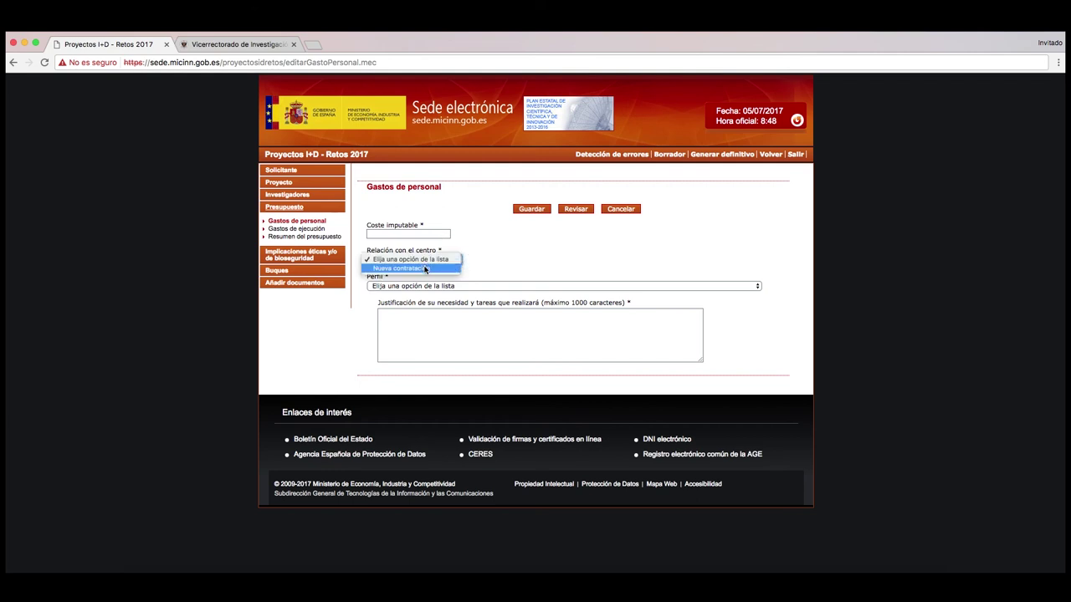
click(425, 268)
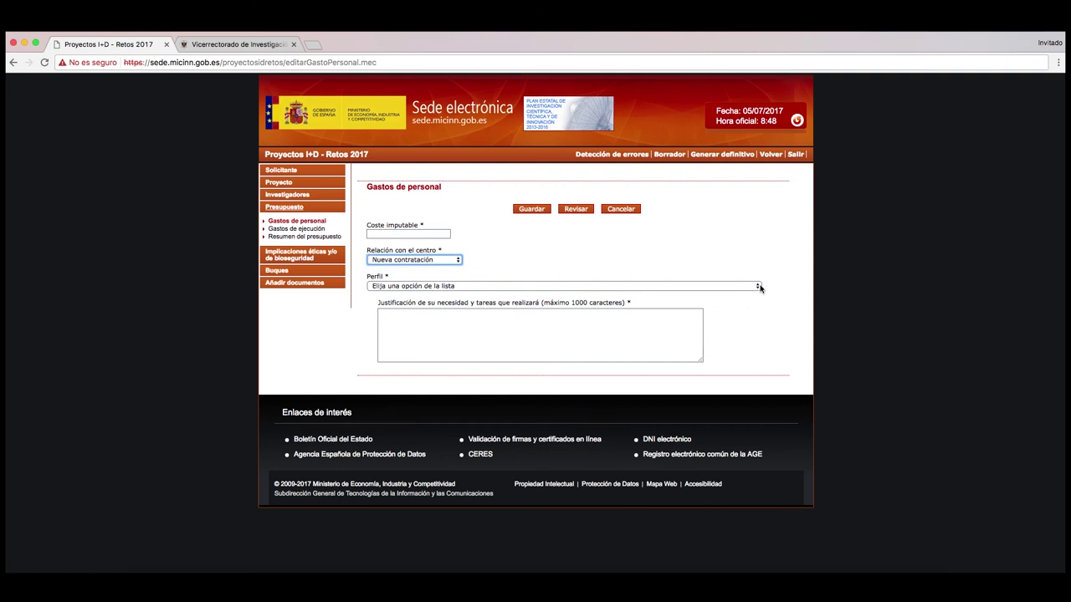
click(758, 287)
click(396, 311)
- Enter 55.555 as the Coste imputable and start the justification of the contract's need and tasks
click(407, 234)
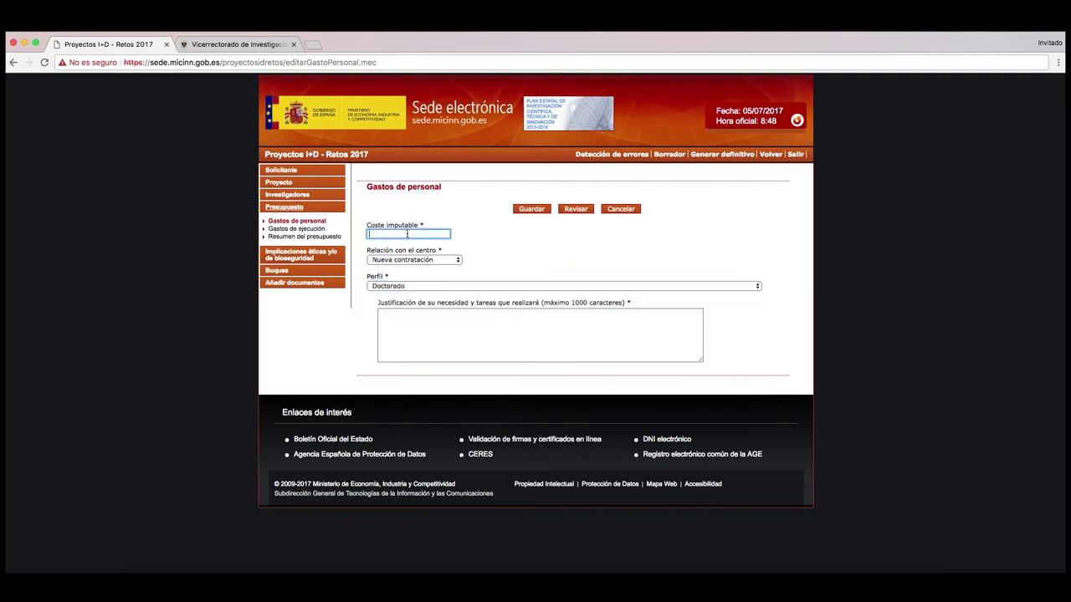
text(55.555)
click(406, 318)
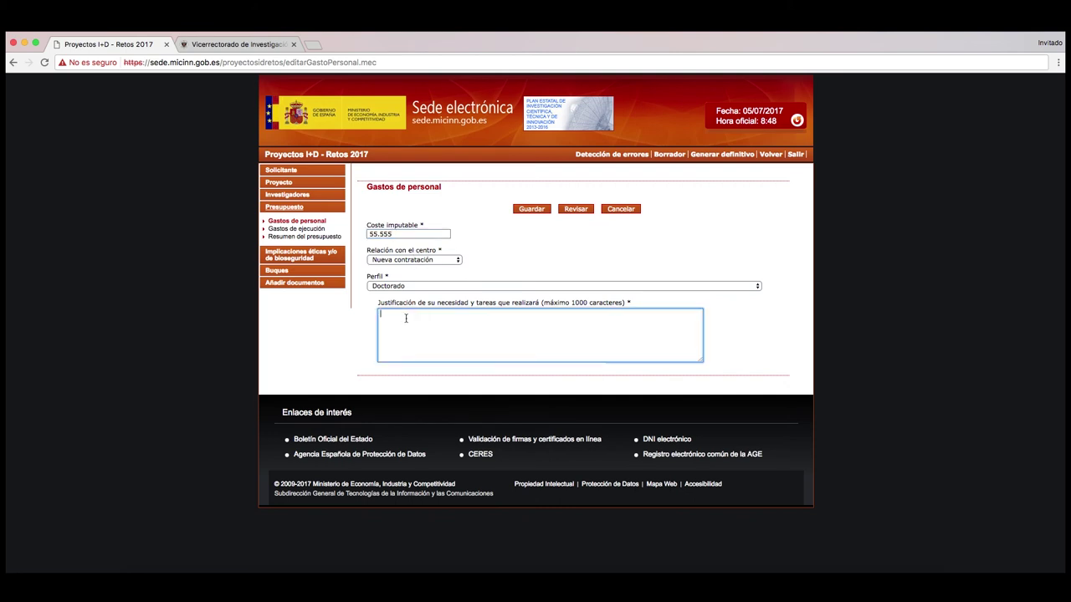